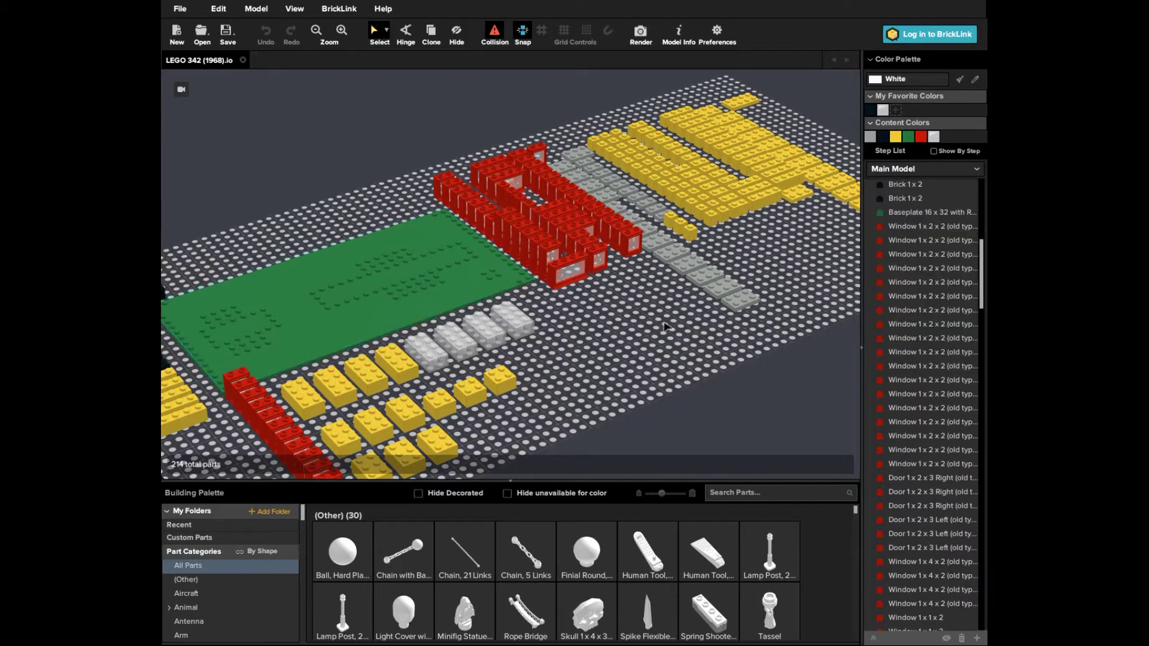
Step: Move the green 16 x 32 railway station baseplate to the clear area in front of the sorted parts
{"action": "left_click_drag", "start_coordinate": [463, 289], "coordinate": [831, 384]}
{"action": "right_click_drag", "start_coordinate": [831, 385], "coordinate": [582, 293]}
{"action": "scroll", "coordinate": [582, 293], "scroll_direction": "down", "scroll_amount": 3}
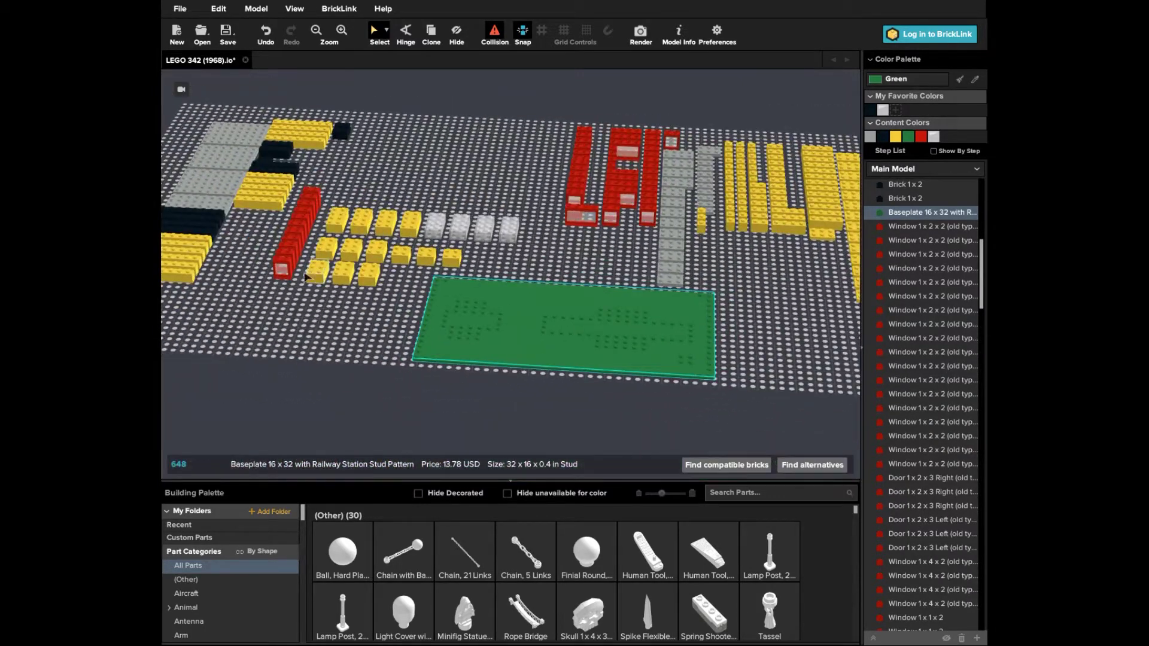
Step: Place a light gray 2 x 4 plate and two 2 x 3 plates on the baseplate as the two front steps
{"action": "left_click", "coordinate": [603, 293]}
{"action": "left_click_drag", "start_coordinate": [605, 294], "coordinate": [620, 257]}
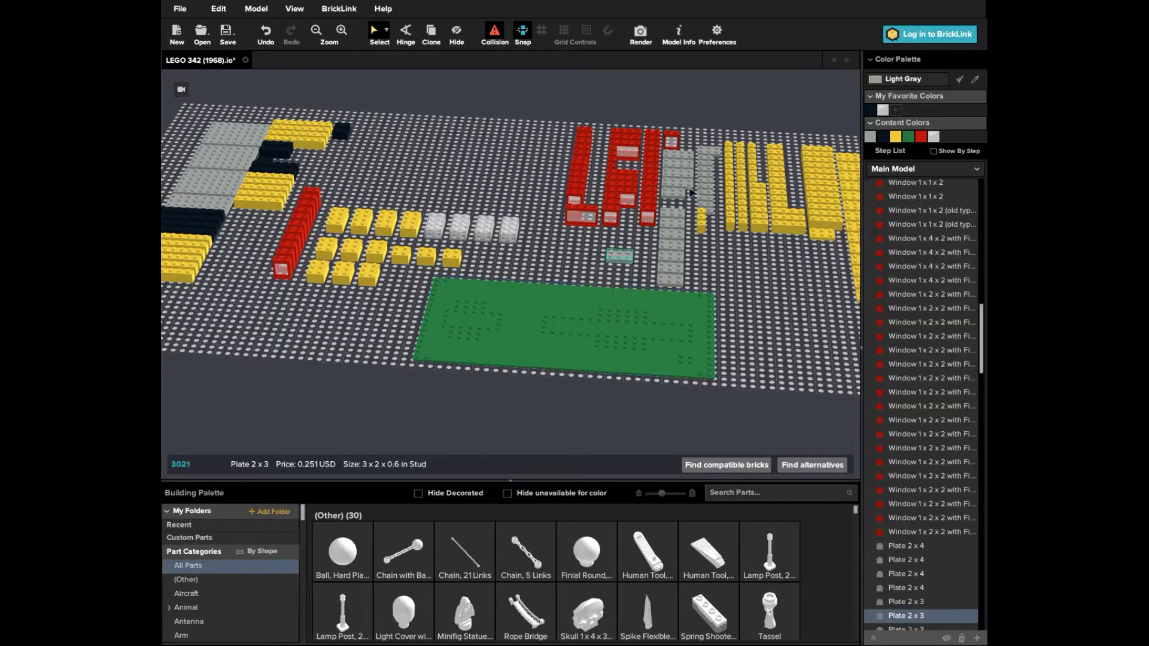
{"action": "left_click", "coordinate": [465, 332]}
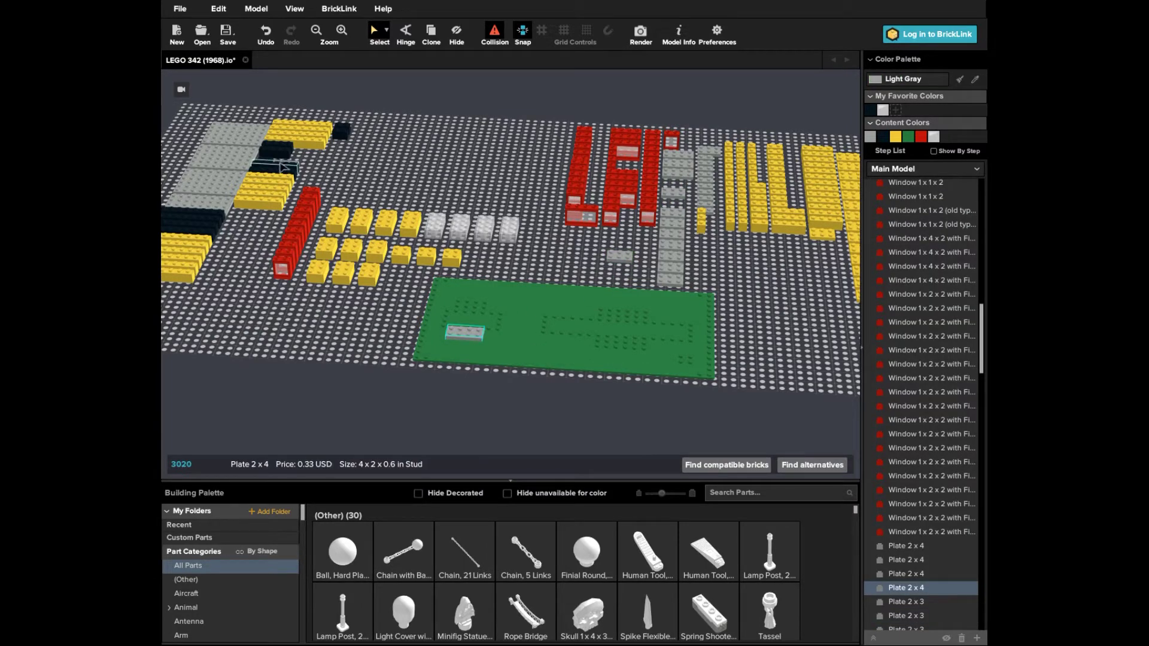
{"action": "left_click_drag", "start_coordinate": [619, 256], "coordinate": [639, 344]}
Step: Lay the small building's rectangular foundation with black 1 x 6 bricks closed by black 1 x 2 bricks
{"action": "left_click_drag", "start_coordinate": [274, 169], "coordinate": [468, 301]}
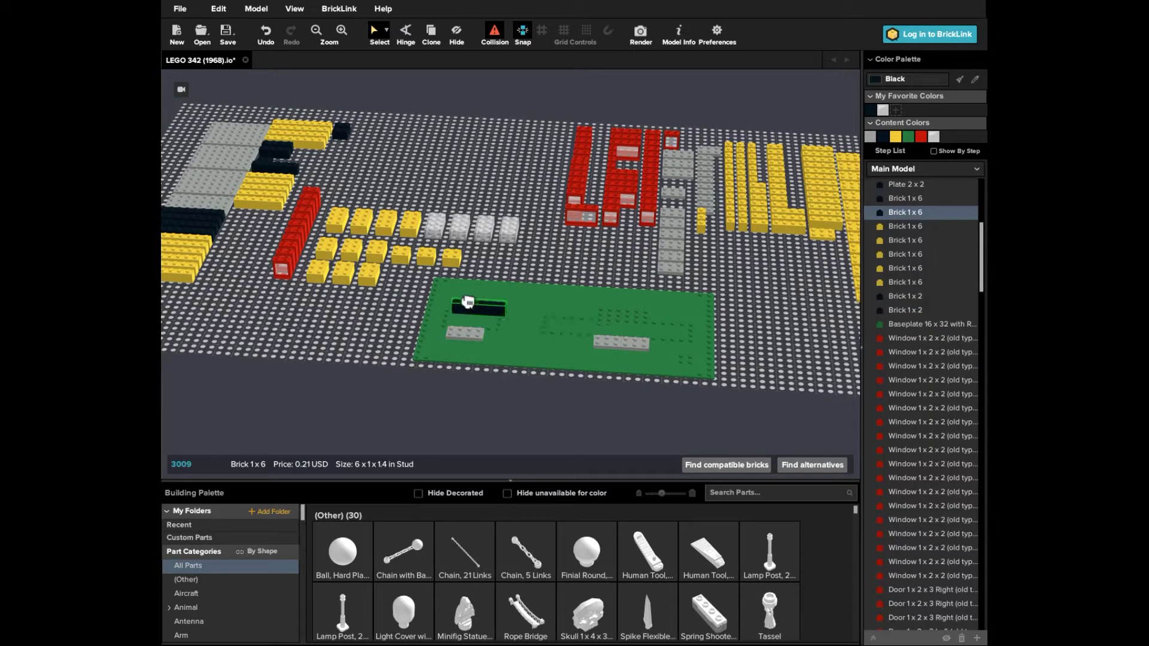
{"action": "left_click_drag", "start_coordinate": [274, 168], "coordinate": [478, 323]}
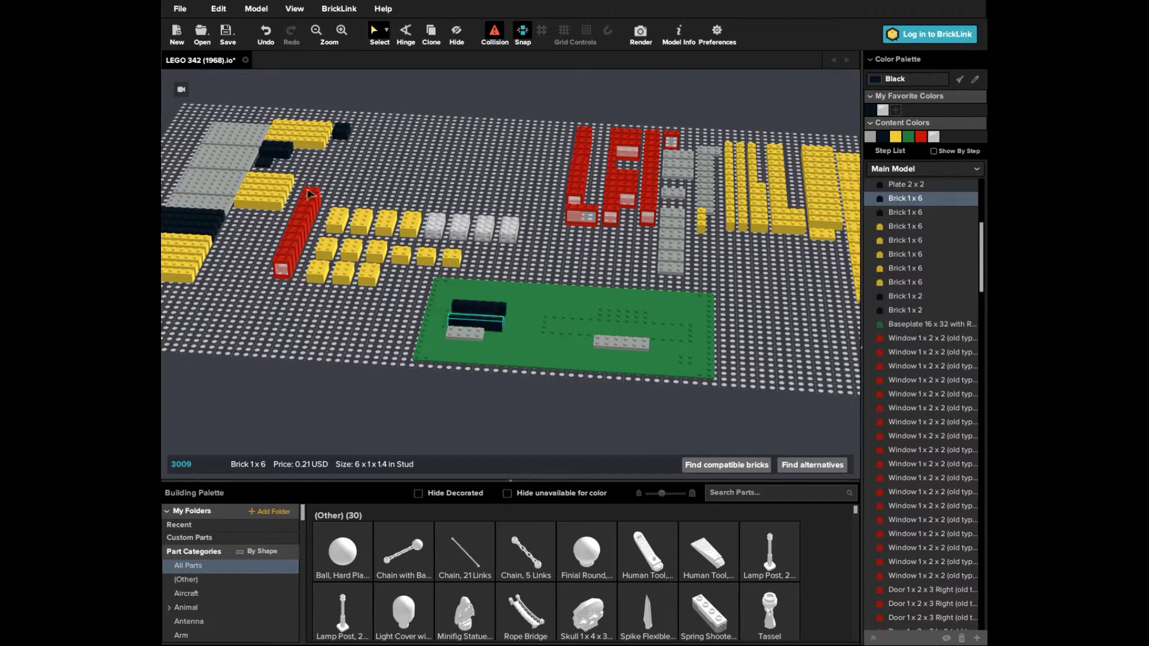
{"action": "left_click_drag", "start_coordinate": [340, 133], "coordinate": [495, 399]}
{"action": "right_click_drag", "start_coordinate": [495, 400], "coordinate": [720, 477]}
Step: Lay the long building's rectangular foundation with black 1 x 8 bricks and black 1 x 2 bricks at the ends
{"action": "left_click_drag", "start_coordinate": [214, 204], "coordinate": [528, 339]}
{"action": "right_click_drag", "start_coordinate": [528, 339], "coordinate": [479, 352]}
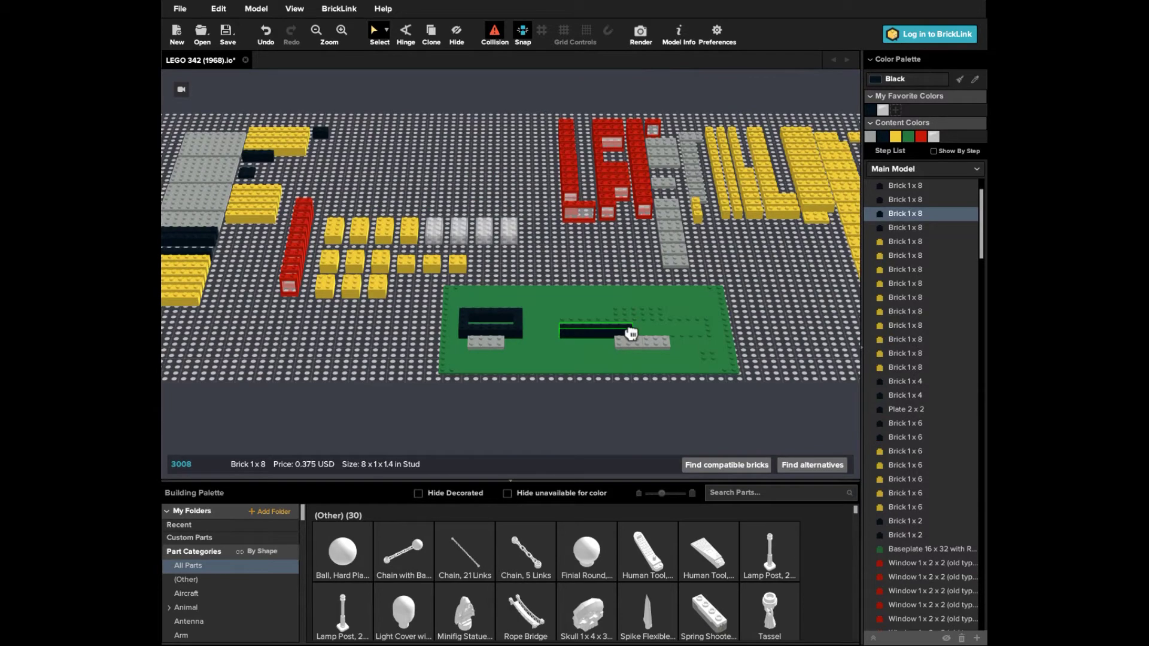
{"action": "left_click", "coordinate": [631, 332]}
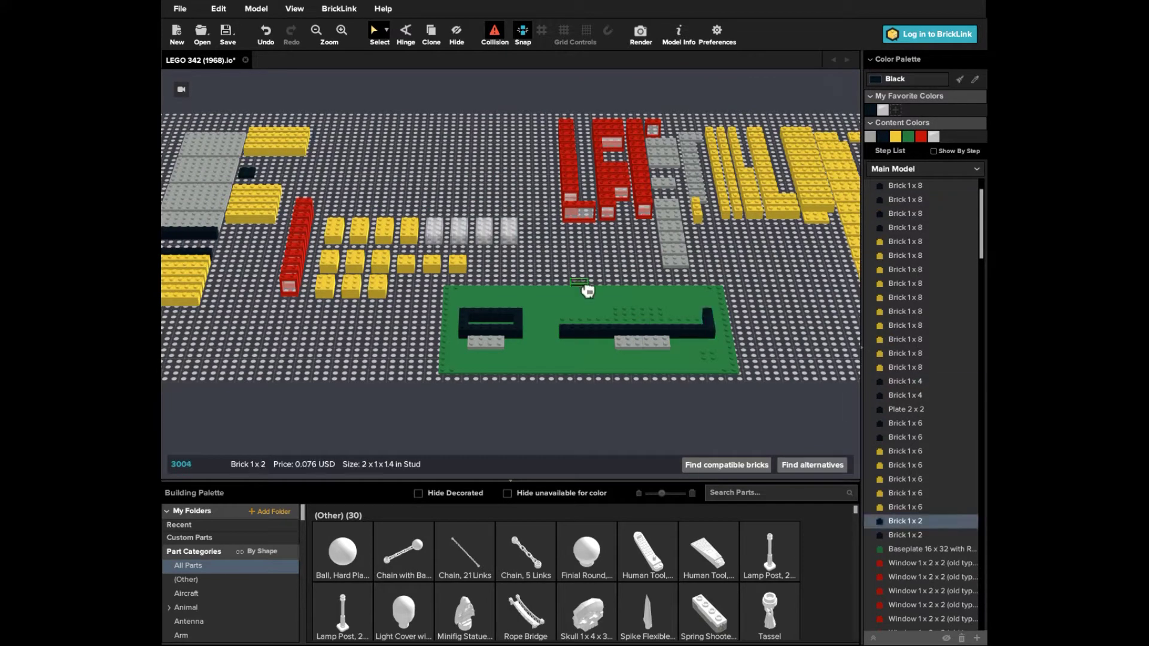
{"action": "right_click_drag", "start_coordinate": [587, 290], "coordinate": [583, 320]}
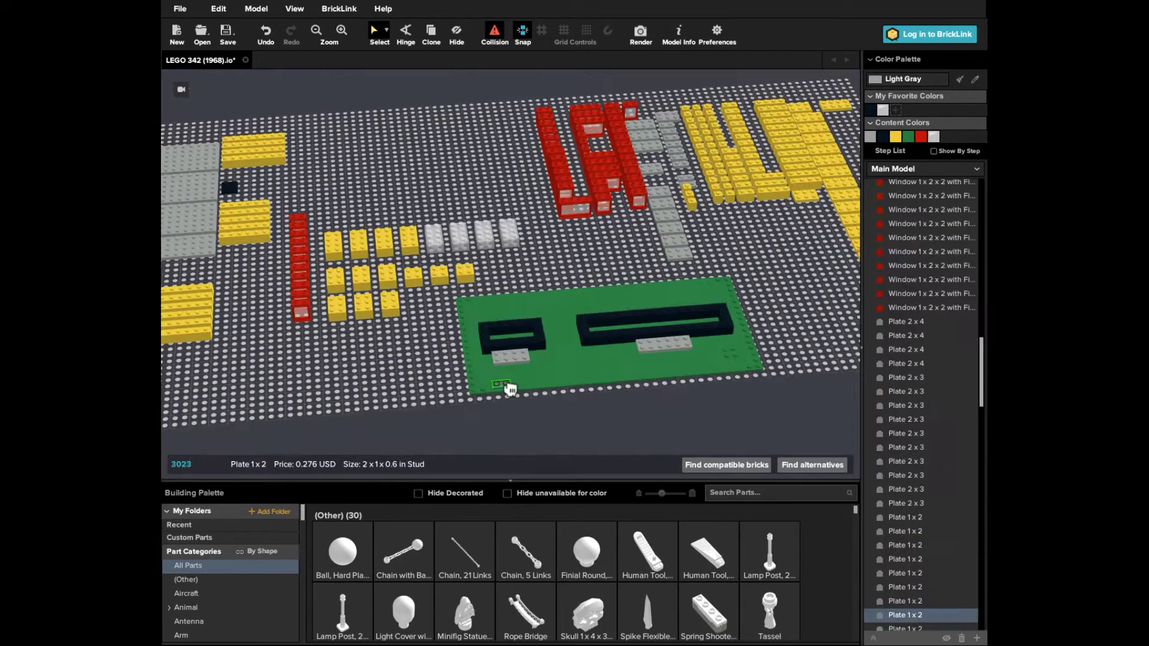
Step: Add a second level of light gray 1 x 2 plates to the front steps of both buildings
{"action": "left_click_drag", "start_coordinate": [510, 389], "coordinate": [505, 352]}
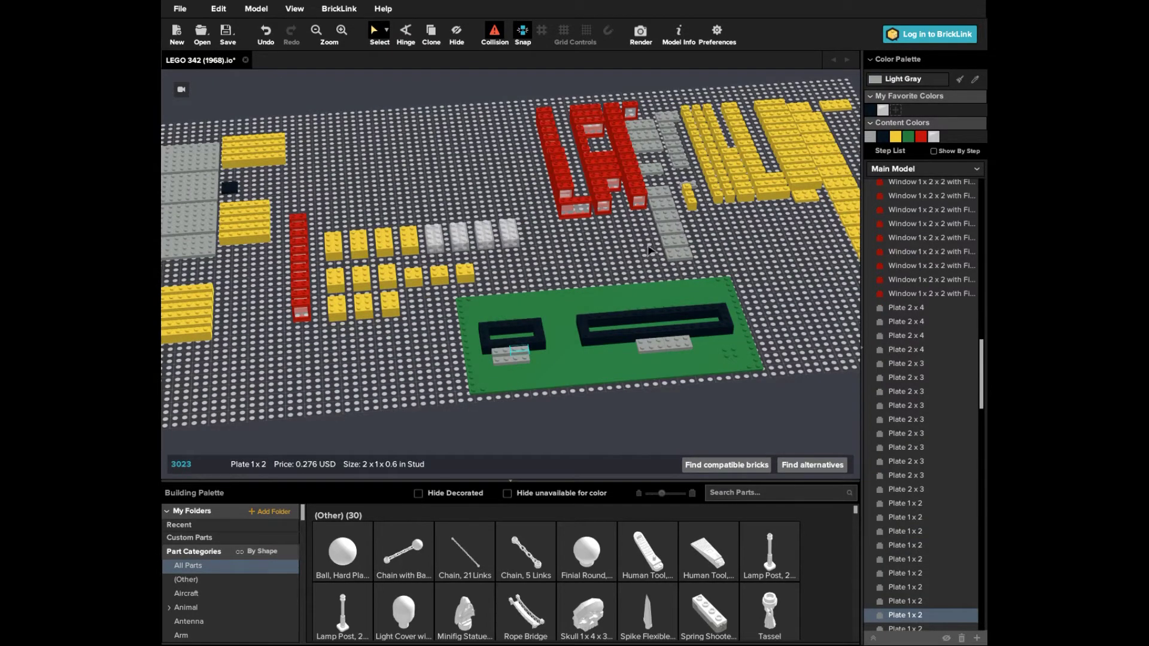
{"action": "right_click_drag", "start_coordinate": [650, 250], "coordinate": [713, 270]}
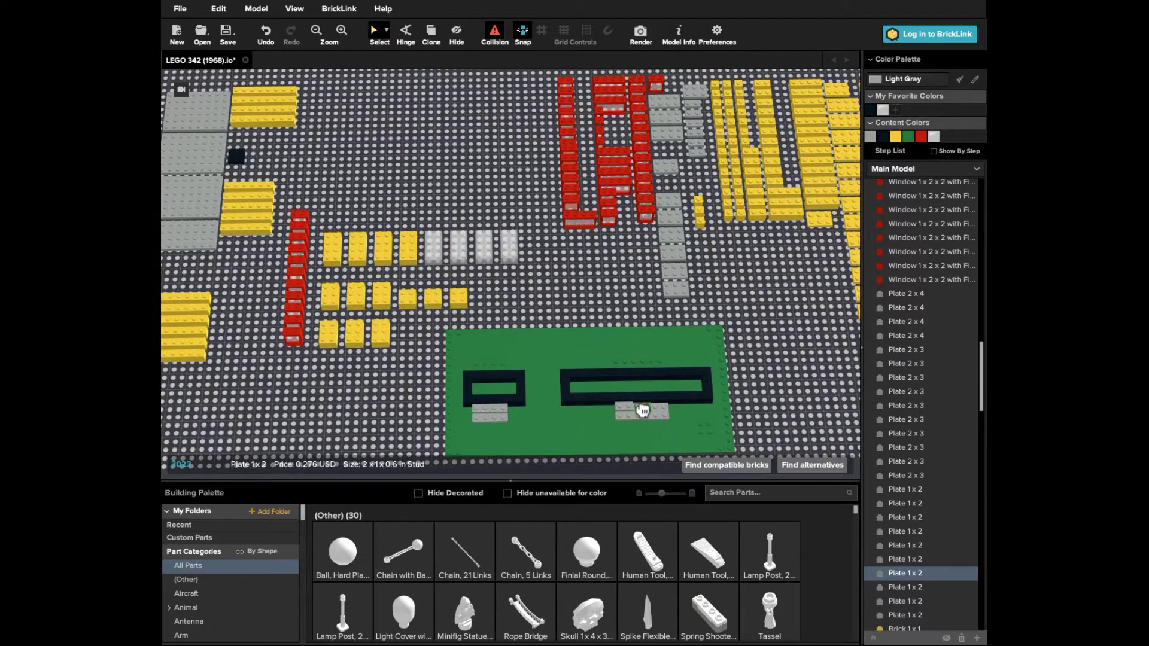
{"action": "right_click_drag", "start_coordinate": [642, 410], "coordinate": [641, 371]}
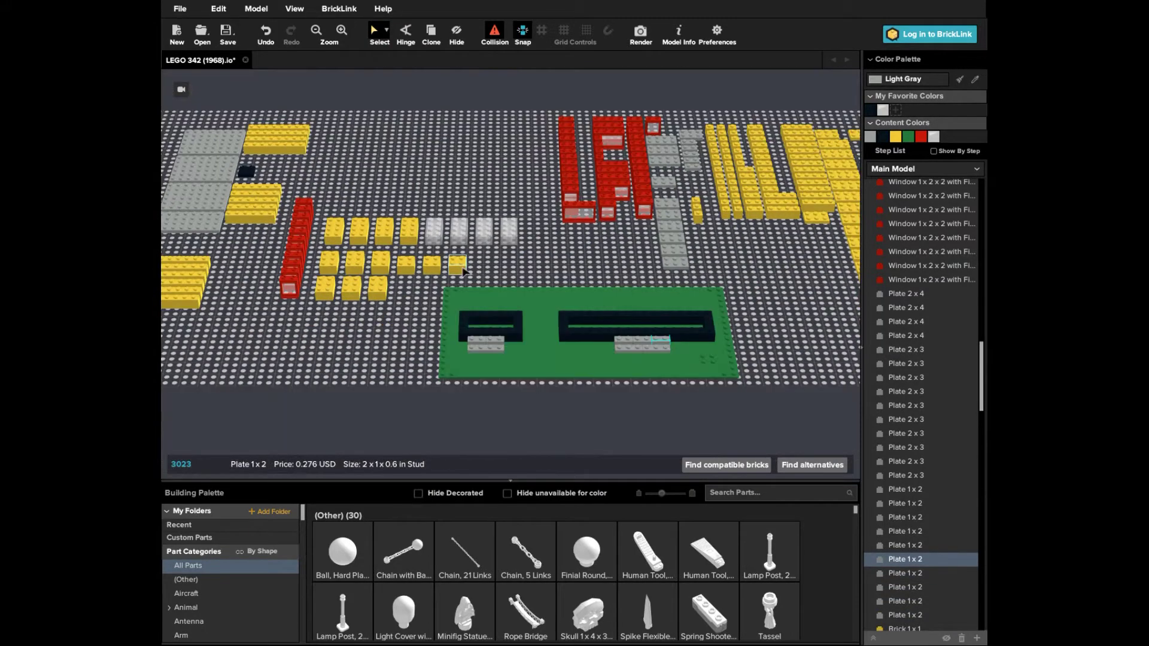
Step: Build the small building's first yellow course from 1 x 2 bricks and a 1 x 4 end brick, leaving the doorways open
{"action": "left_click_drag", "start_coordinate": [464, 271], "coordinate": [466, 324]}
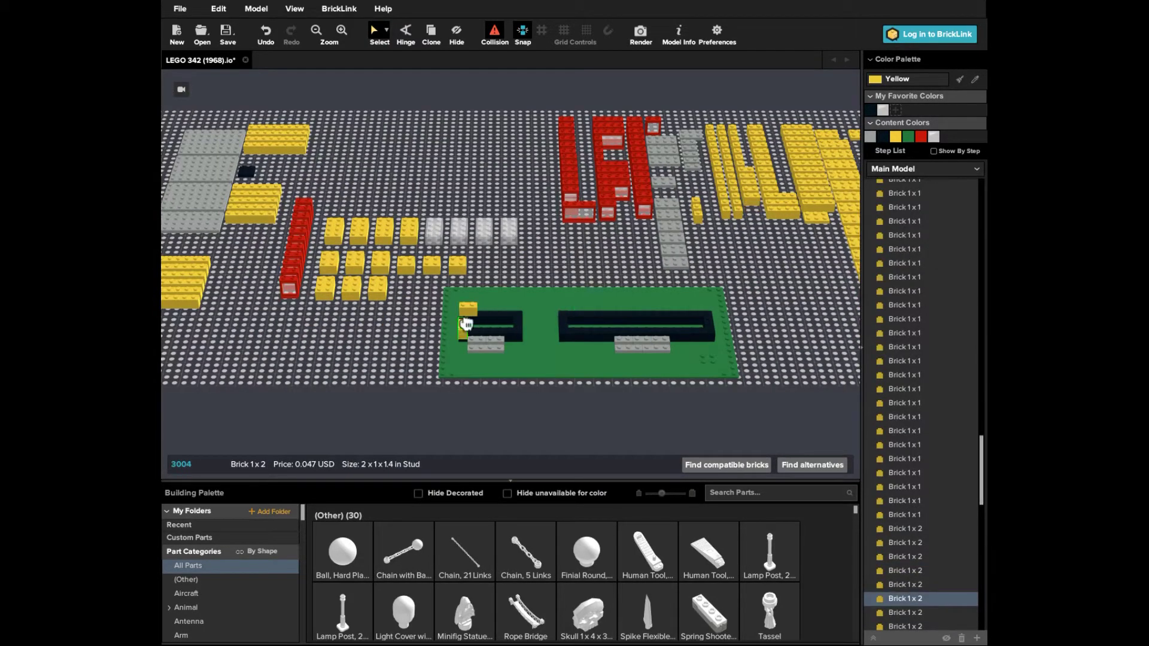
{"action": "right_click_drag", "start_coordinate": [467, 323], "coordinate": [509, 385]}
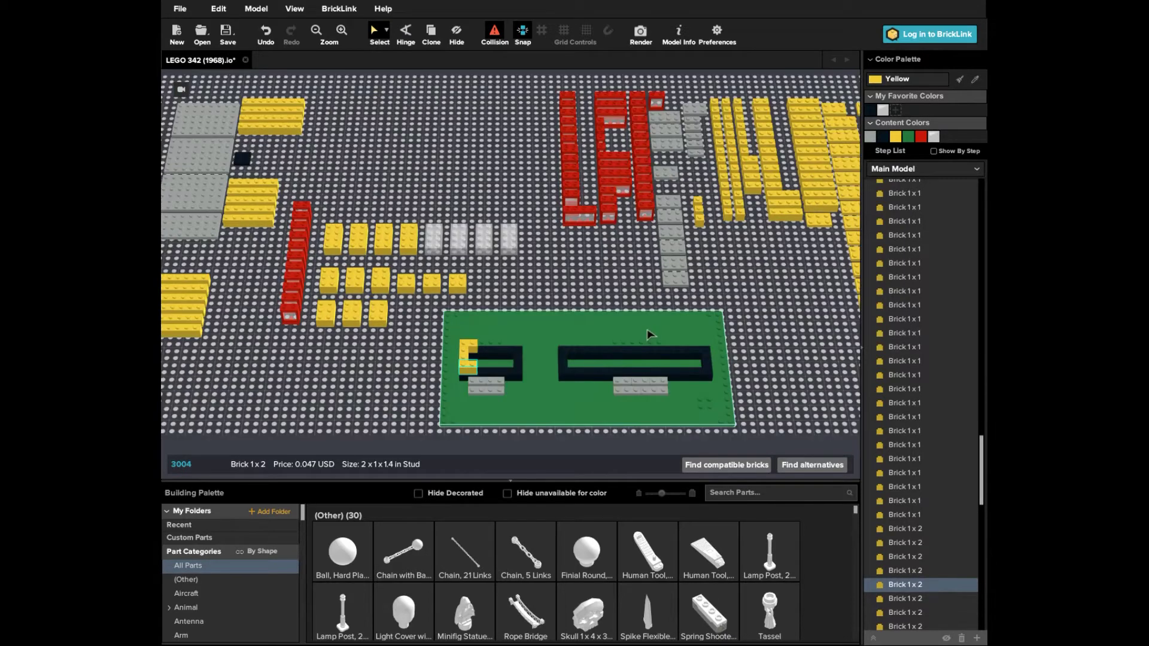
{"action": "left_click_drag", "start_coordinate": [752, 189], "coordinate": [504, 346]}
{"action": "left_click_drag", "start_coordinate": [772, 188], "coordinate": [511, 369]}
{"action": "left_click_drag", "start_coordinate": [784, 213], "coordinate": [540, 356]}
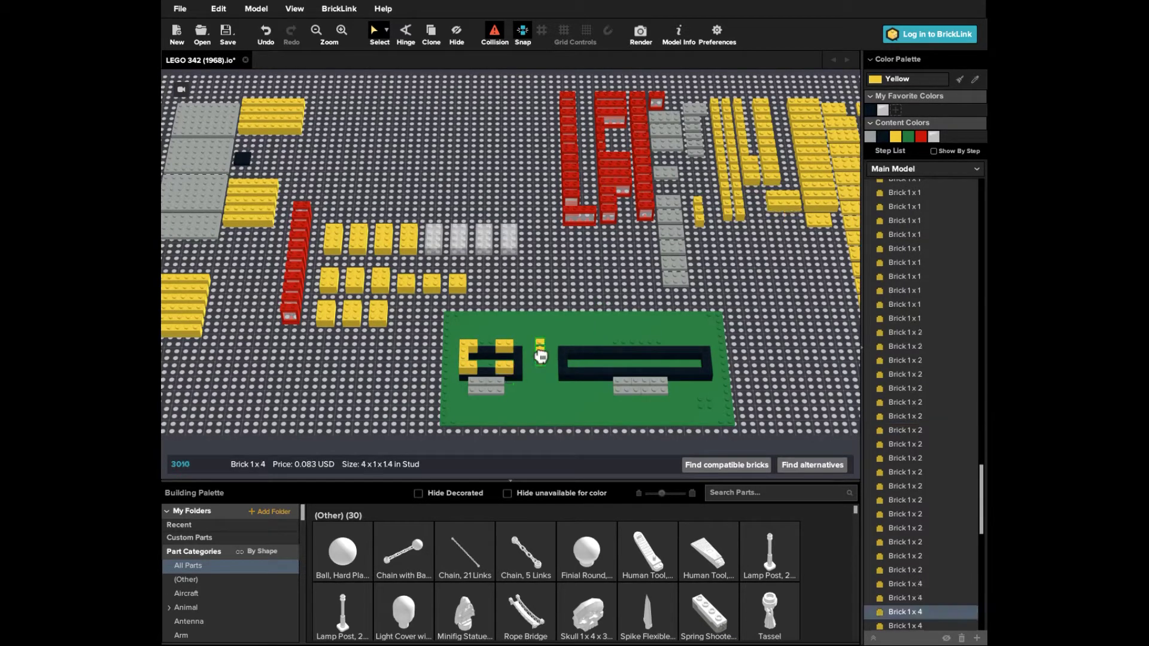
{"action": "left_click", "coordinate": [541, 356]}
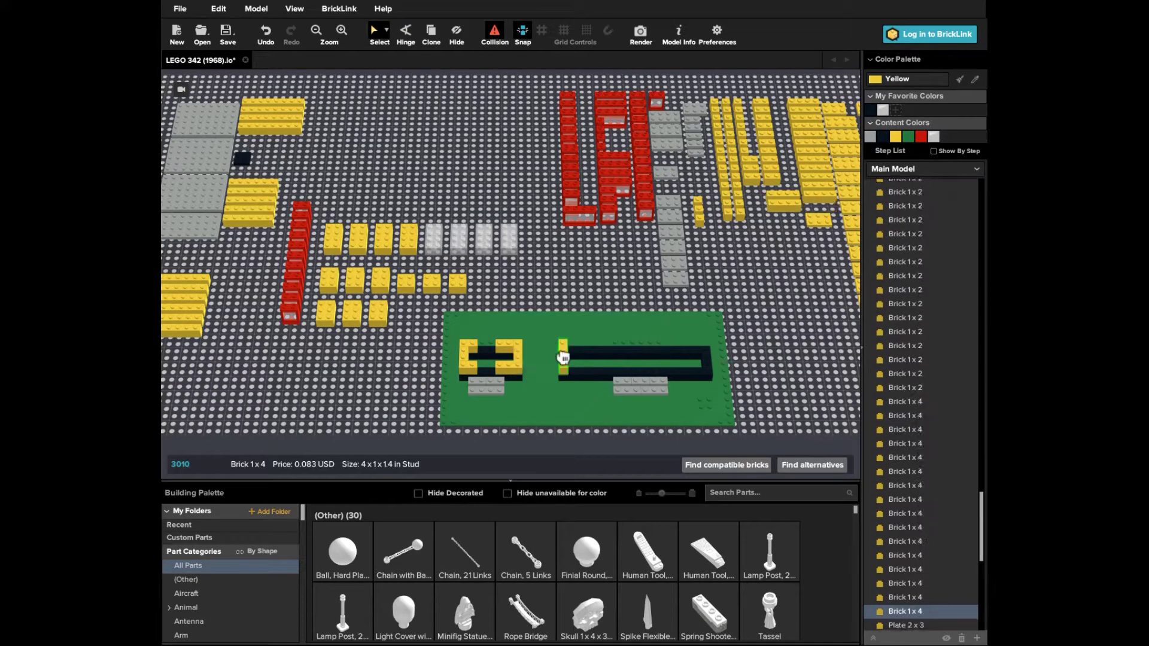
Step: Build the long building's first yellow course from 1 x 4 end bricks and 1 x 6 side bricks, leaving the doorways open
{"action": "left_click", "coordinate": [562, 358]}
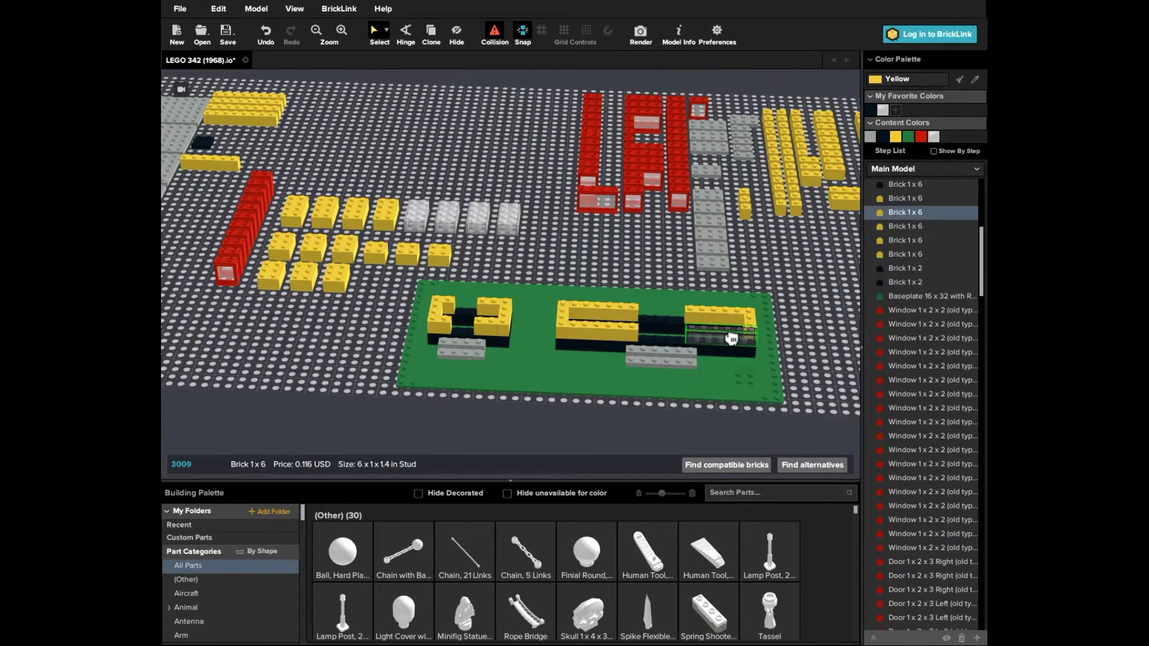
{"action": "left_click", "coordinate": [732, 338]}
{"action": "right_click_drag", "start_coordinate": [700, 359], "coordinate": [724, 359]}
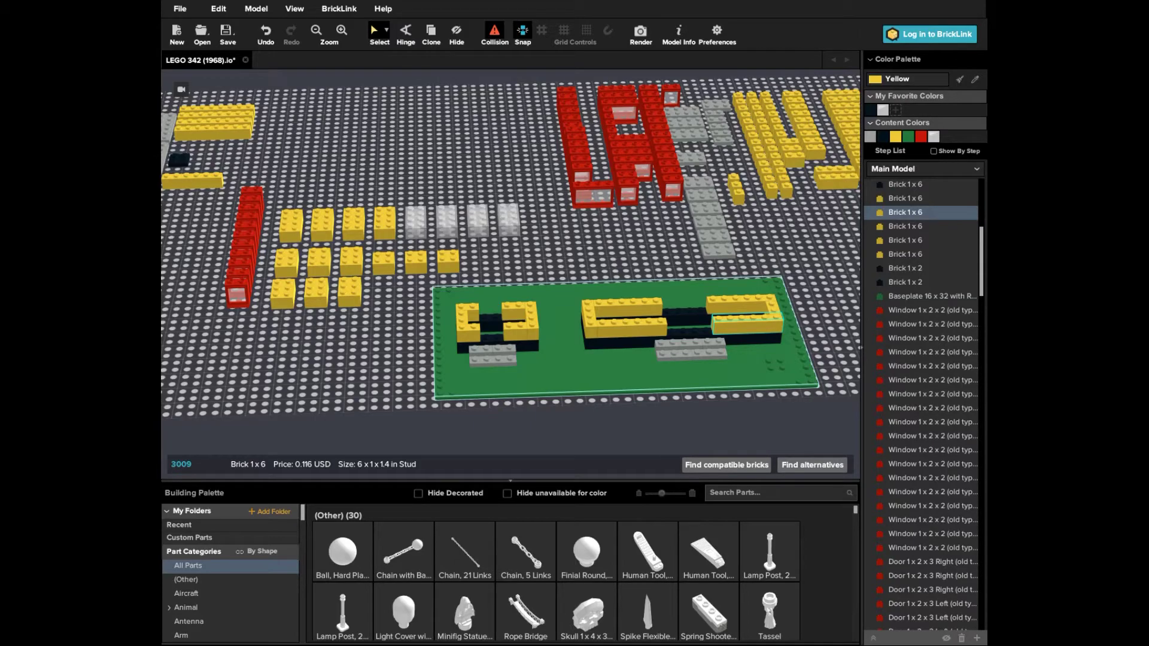
Step: Set red doors in the front and rear doorways of the small building
{"action": "right_click_drag", "start_coordinate": [251, 359], "coordinate": [281, 326]}
{"action": "left_click_drag", "start_coordinate": [564, 173], "coordinate": [542, 293]}
{"action": "right_click_drag", "start_coordinate": [198, 185], "coordinate": [374, 210]}
{"action": "left_click", "coordinate": [589, 90]}
Step: Build rear steps behind both buildings from light gray plates, topping the long building's 2 x 3 plates with 1 x 2 plates
{"action": "right_click_drag", "start_coordinate": [185, 356], "coordinate": [229, 355]}
{"action": "left_click_drag", "start_coordinate": [326, 353], "coordinate": [514, 136]}
{"action": "left_click", "coordinate": [336, 160]}
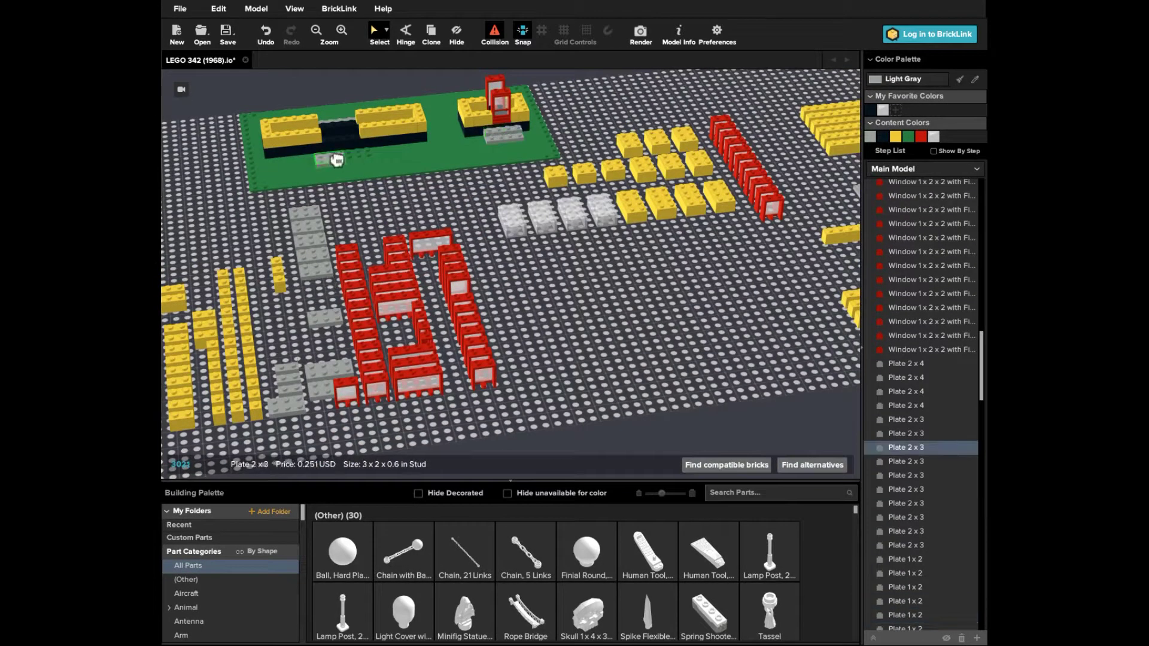
{"action": "left_click_drag", "start_coordinate": [311, 240], "coordinate": [358, 156]}
{"action": "left_click_drag", "start_coordinate": [290, 391], "coordinate": [341, 144]}
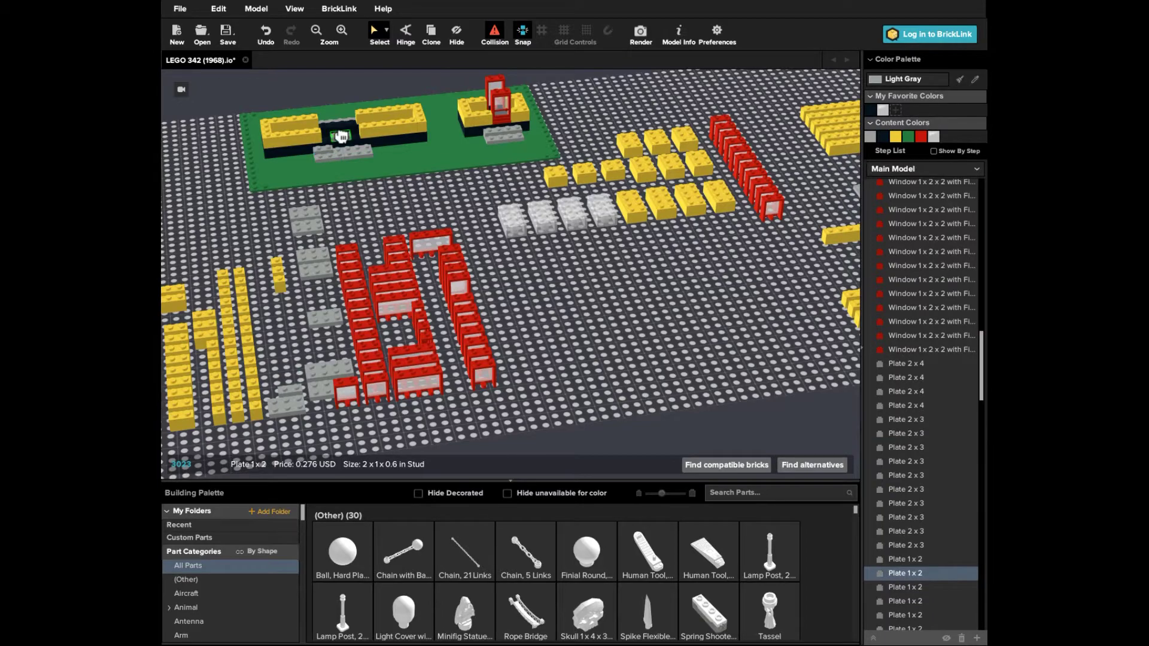
{"action": "left_click_drag", "start_coordinate": [287, 368], "coordinate": [361, 143]}
Step: Add yellow 1 x 1 bricks beside the small building's doors and narrow red windows next to them, front and rear
{"action": "right_click_drag", "start_coordinate": [587, 349], "coordinate": [749, 189]}
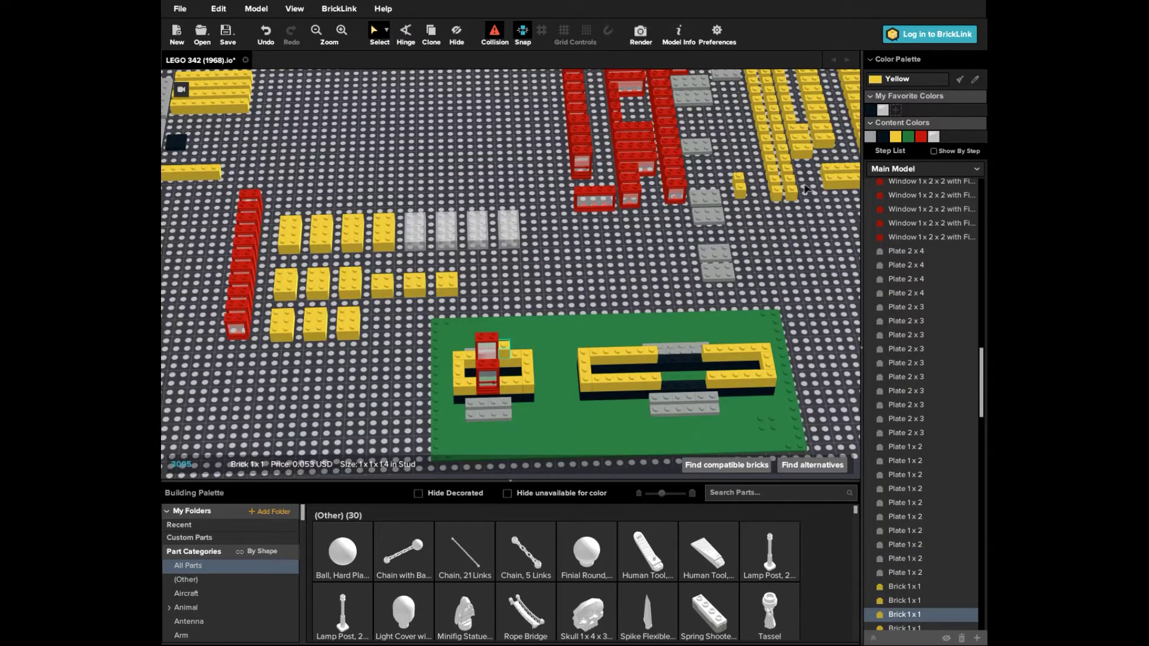
{"action": "left_click_drag", "start_coordinate": [742, 194], "coordinate": [505, 366]}
{"action": "left_click_drag", "start_coordinate": [618, 120], "coordinate": [515, 342]}
{"action": "left_click_drag", "start_coordinate": [616, 118], "coordinate": [516, 371]}
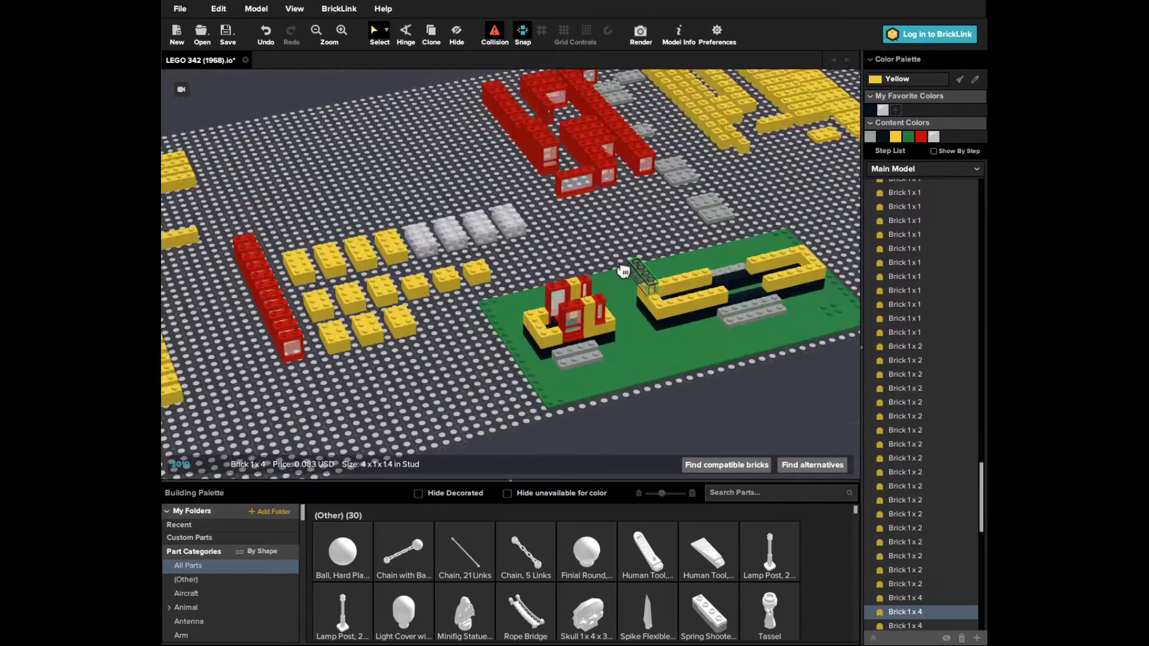
Step: Raise the small building's right end wall with yellow 1 x 4 bricks and fill its left end with wide yellow bricks
{"action": "left_click_drag", "start_coordinate": [623, 270], "coordinate": [519, 306]}
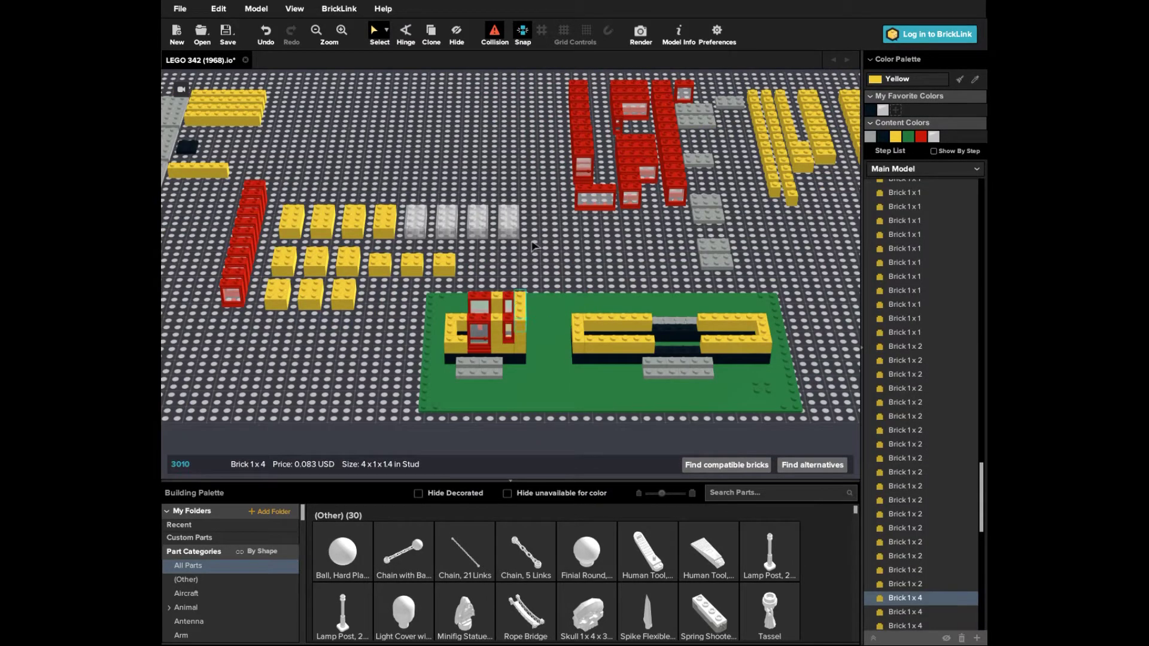
{"action": "left_click_drag", "start_coordinate": [374, 200], "coordinate": [425, 297]}
{"action": "left_click_drag", "start_coordinate": [385, 222], "coordinate": [479, 251]}
{"action": "right_click_drag", "start_coordinate": [479, 252], "coordinate": [478, 227]}
Step: Lay a yellow 1 x 8 brick along the small building's rear top edge and place a light gray 2 x 4 plate at its end
{"action": "left_click_drag", "start_coordinate": [213, 187], "coordinate": [292, 172]}
{"action": "left_click_drag", "start_coordinate": [219, 157], "coordinate": [520, 212]}
{"action": "right_click_drag", "start_coordinate": [520, 212], "coordinate": [518, 233]}
{"action": "left_click_drag", "start_coordinate": [518, 233], "coordinate": [516, 246]}
{"action": "left_click_drag", "start_coordinate": [694, 142], "coordinate": [568, 263]}
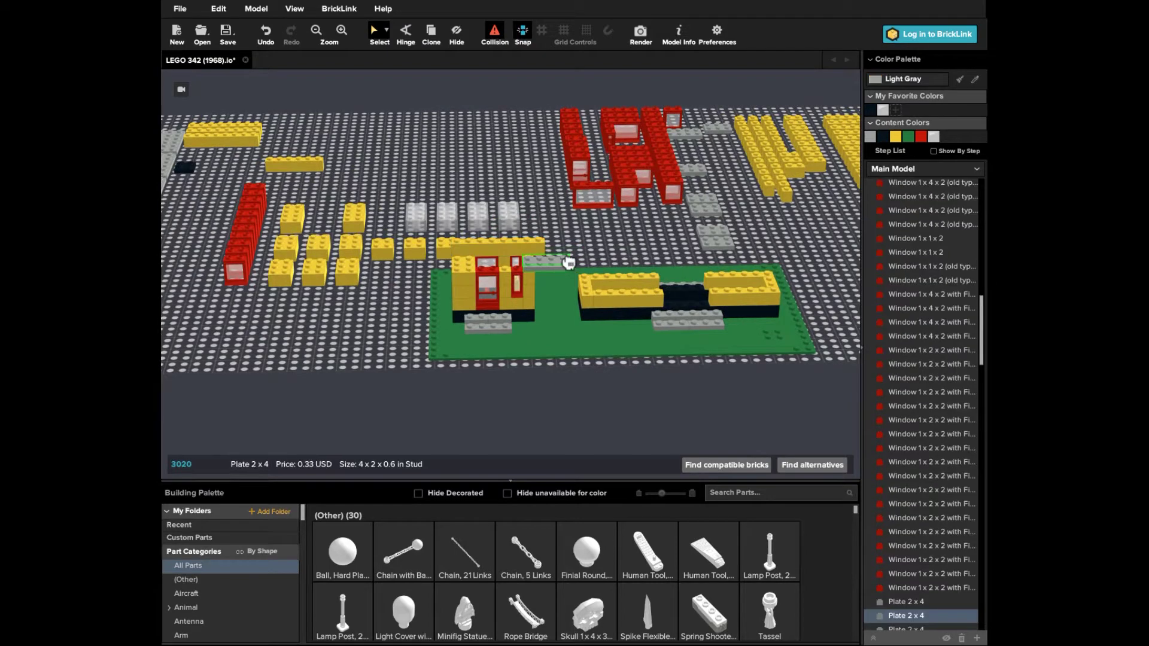
{"action": "right_click_drag", "start_coordinate": [569, 263], "coordinate": [551, 289]}
{"action": "left_click_drag", "start_coordinate": [552, 288], "coordinate": [552, 292]}
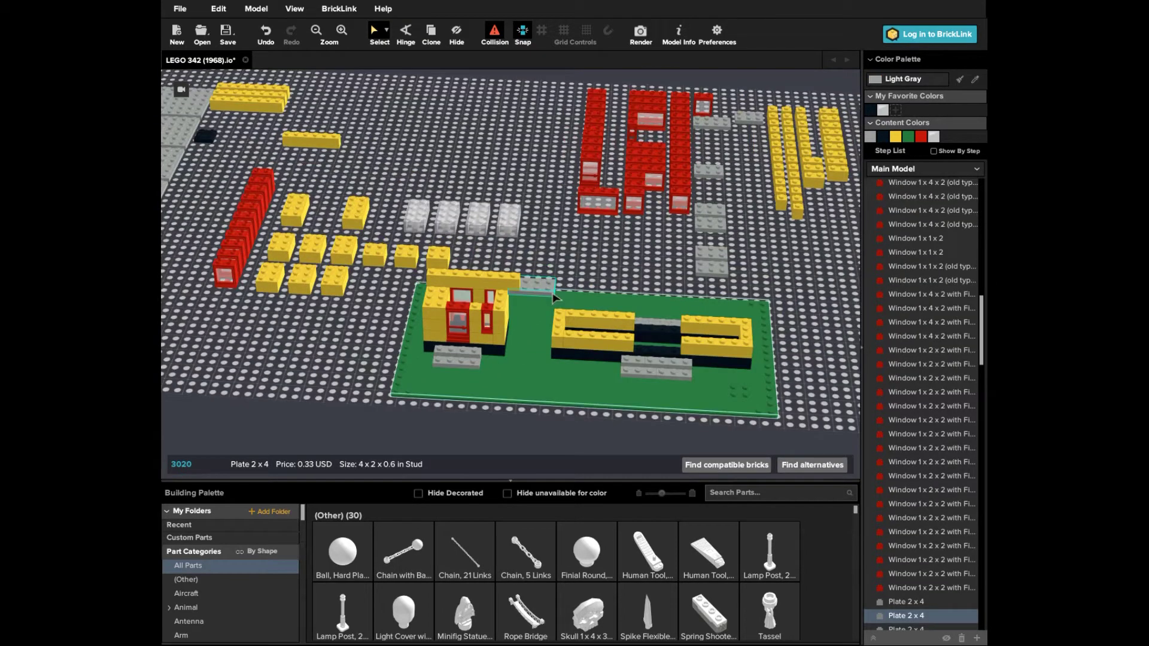
Step: Fit red windows in the front and rear walls at the long building's left end
{"action": "left_click_drag", "start_coordinate": [634, 203], "coordinate": [578, 300]}
{"action": "left_click_drag", "start_coordinate": [633, 196], "coordinate": [573, 323]}
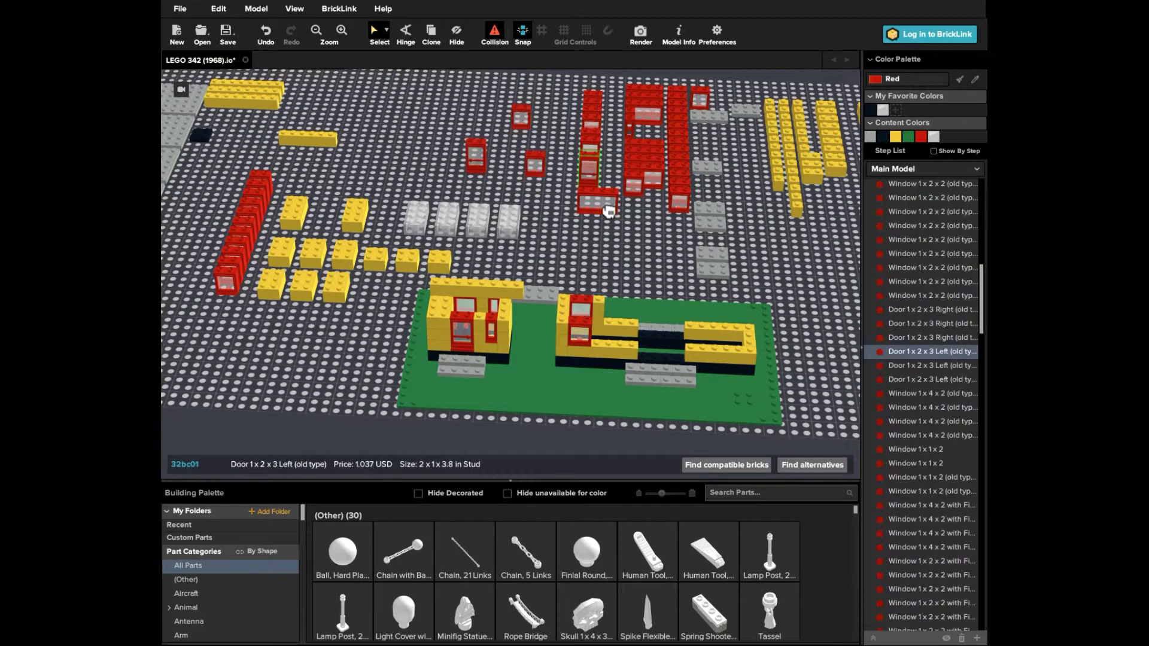
Step: Set pairs of red 1 x 2 x 3 left and right doors in the long building's front and rear doorways
{"action": "left_click_drag", "start_coordinate": [605, 207], "coordinate": [656, 315]}
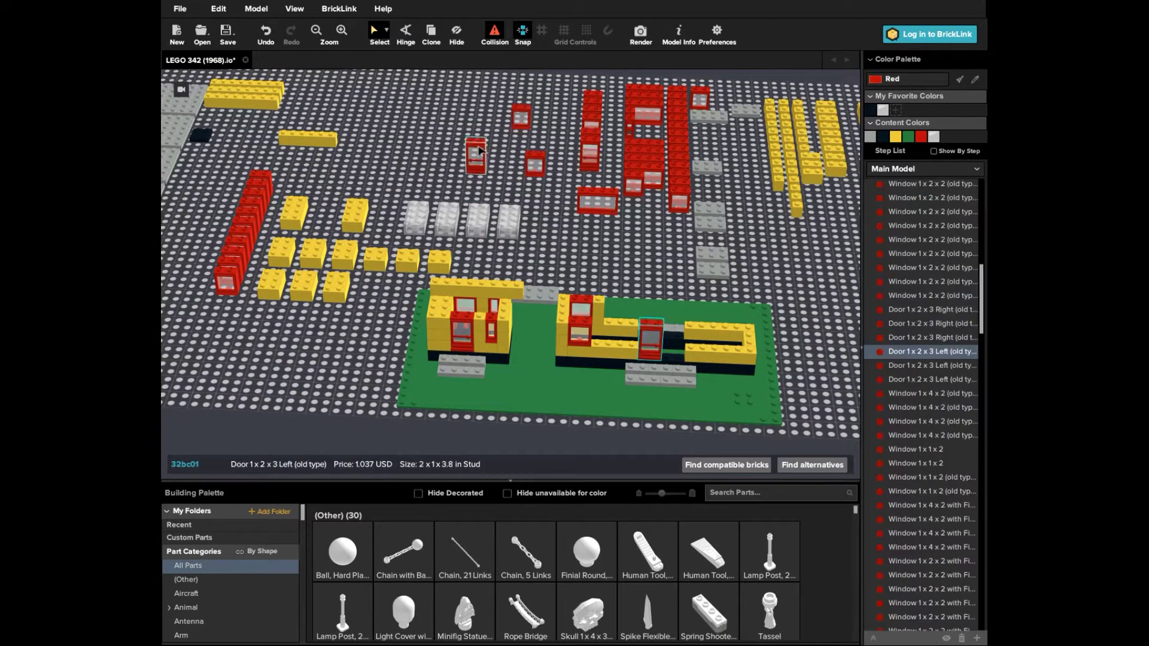
{"action": "right_click_drag", "start_coordinate": [479, 151], "coordinate": [476, 272]}
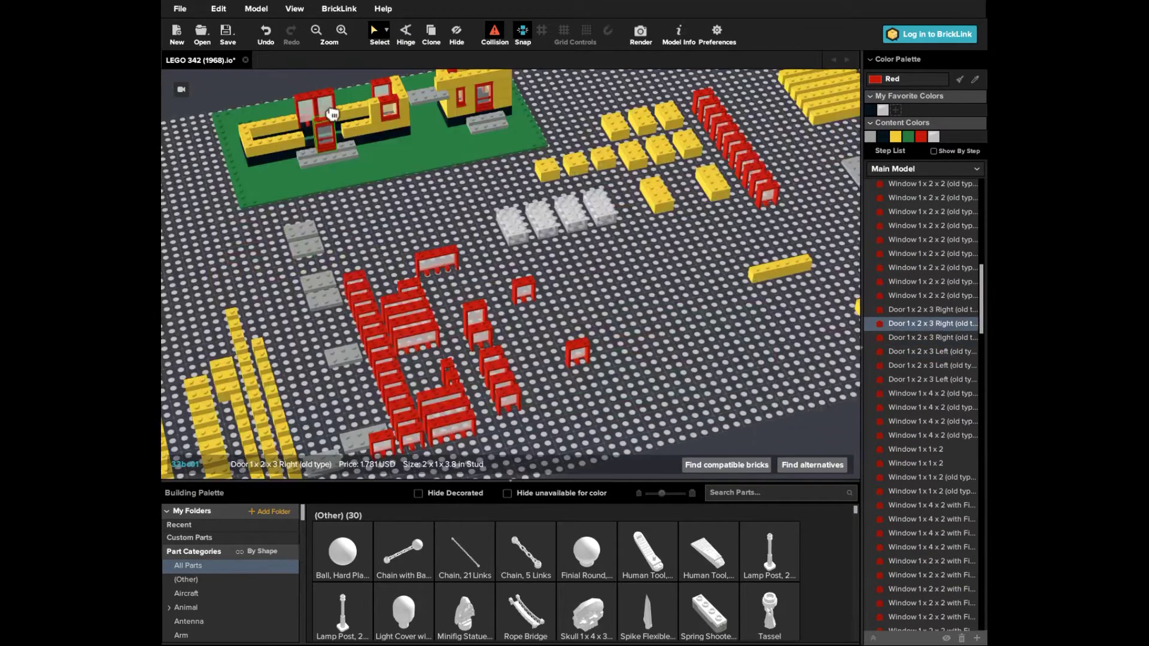
{"action": "left_click", "coordinate": [472, 273]}
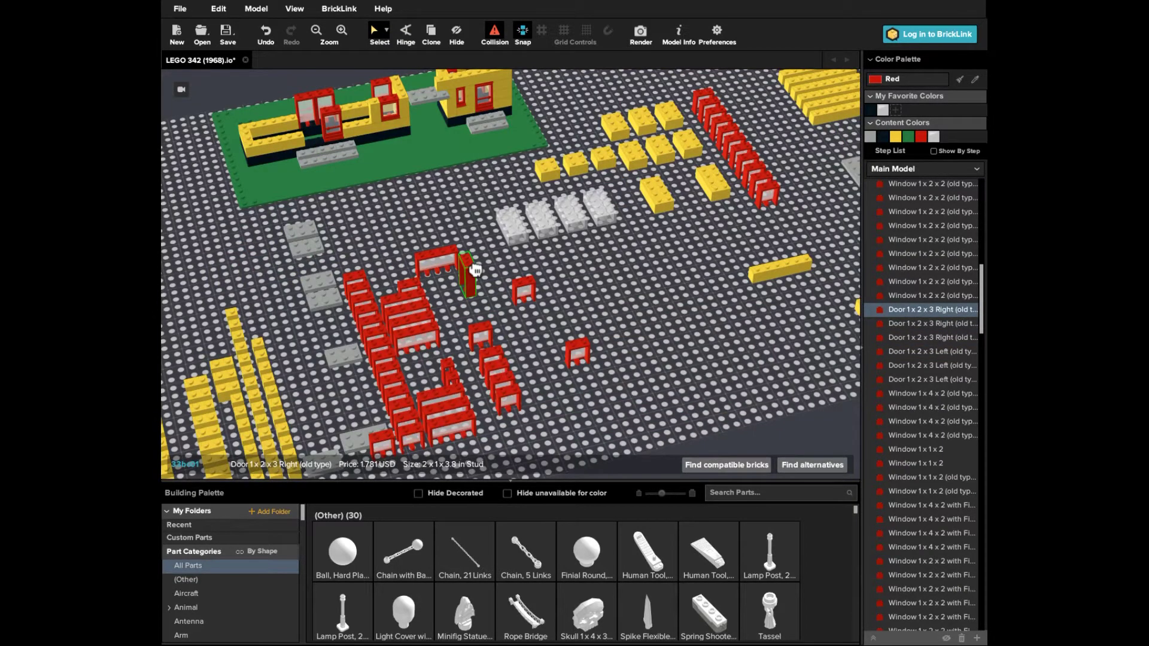
{"action": "right_click_drag", "start_coordinate": [476, 270], "coordinate": [694, 259]}
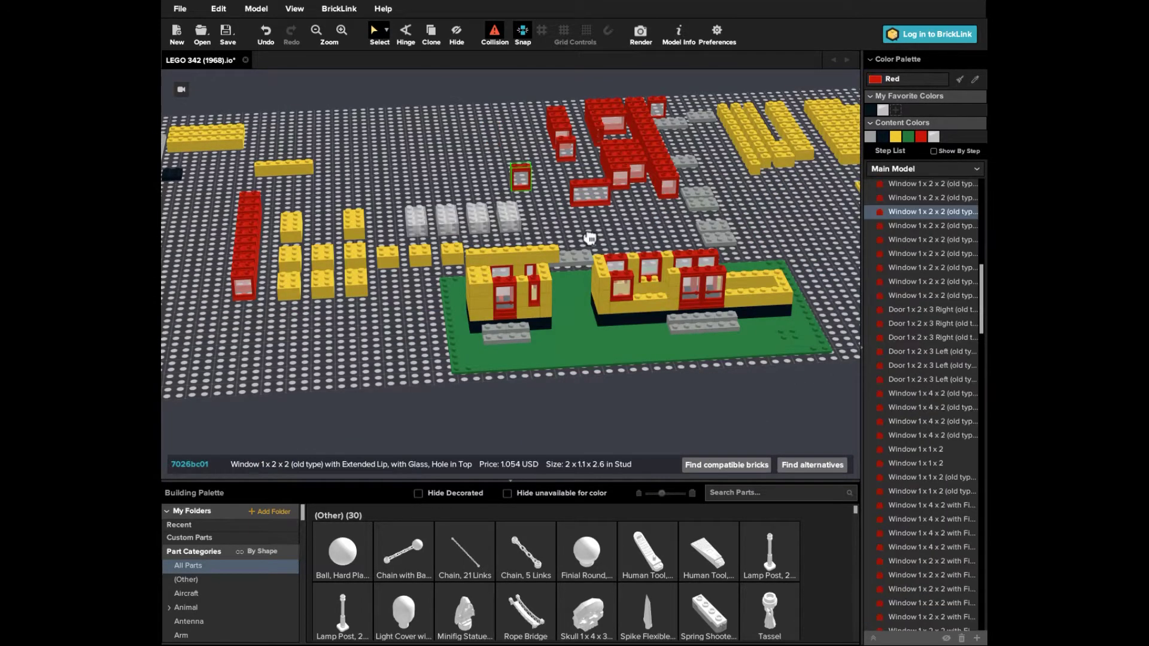
Step: Fit a red 1 x 2 x 2 window in the long building's front wall and raise its right end with yellow 1 x 4 bricks
{"action": "left_click_drag", "start_coordinate": [590, 238], "coordinate": [655, 284]}
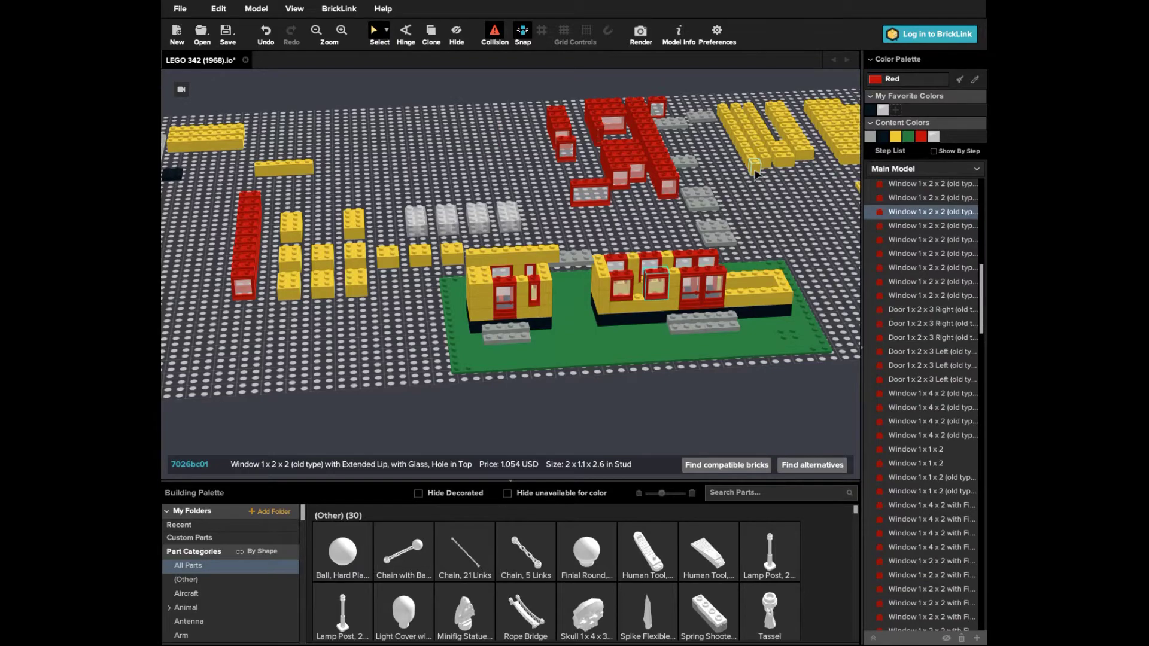
{"action": "left_click", "coordinate": [755, 170]}
{"action": "right_click_drag", "start_coordinate": [755, 158], "coordinate": [626, 334]}
{"action": "left_click", "coordinate": [330, 264]}
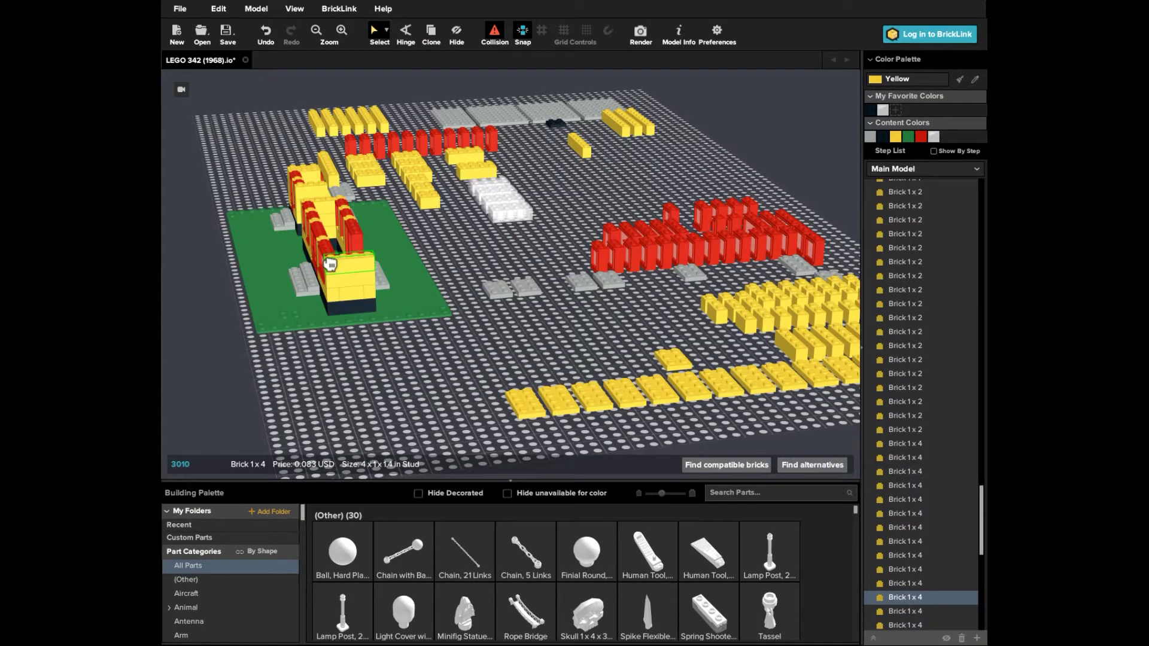
{"action": "right_click_drag", "start_coordinate": [330, 264], "coordinate": [359, 346]}
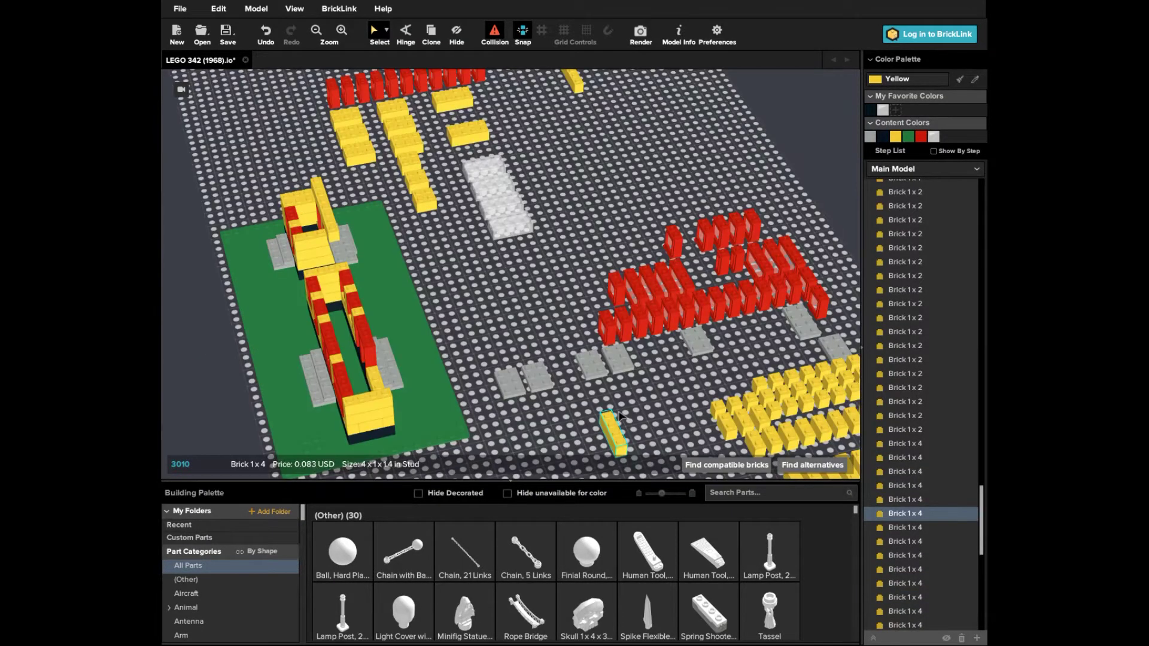
{"action": "left_click", "coordinate": [366, 353]}
{"action": "scroll", "coordinate": [365, 350], "scroll_direction": "up", "scroll_amount": 2}
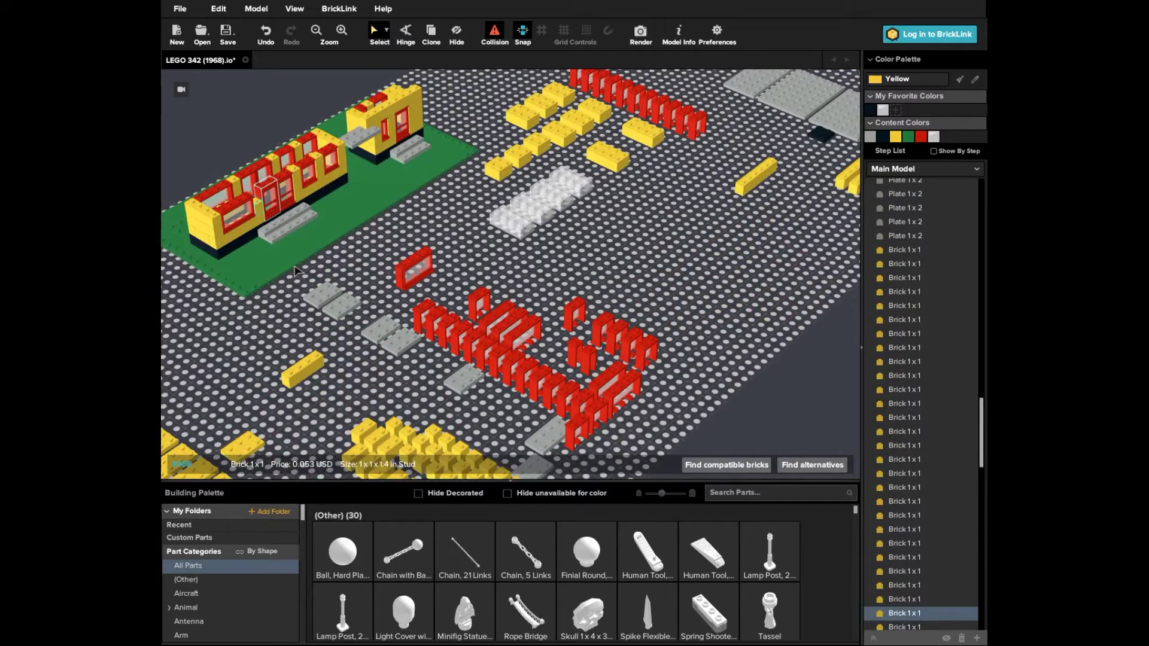
Step: Bridge the gap between the two buildings with yellow 1 x 8 bricks and level the front walls using 1 x 2 bricks
{"action": "right_click_drag", "start_coordinate": [295, 271], "coordinate": [740, 241]}
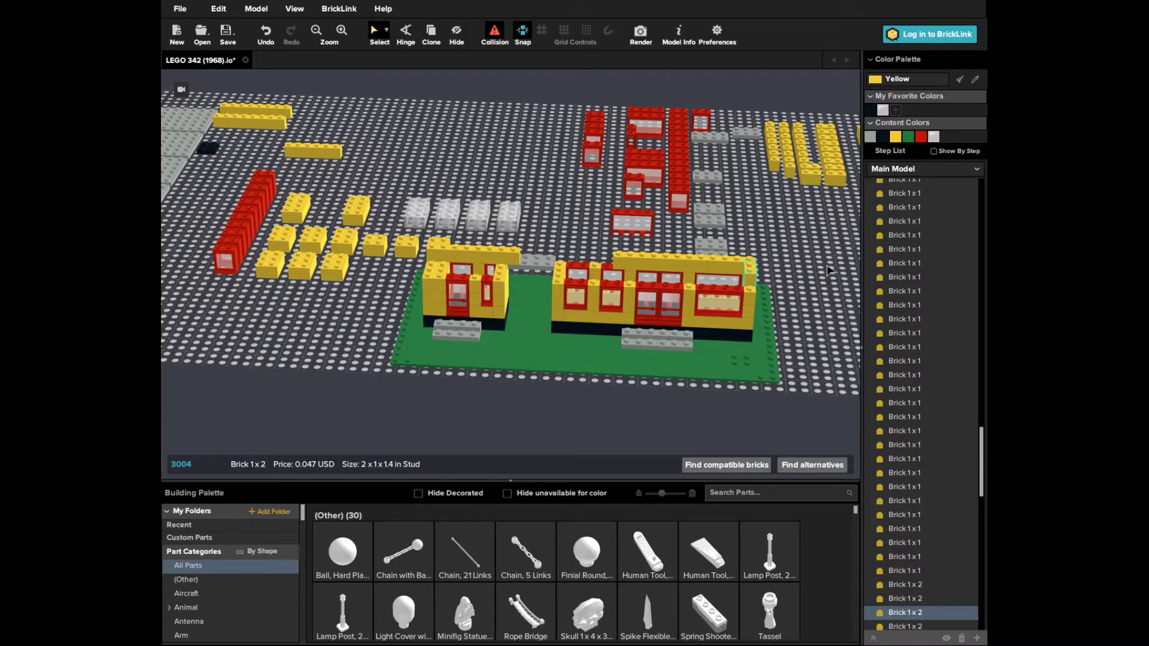
{"action": "right_click_drag", "start_coordinate": [821, 262], "coordinate": [786, 240]}
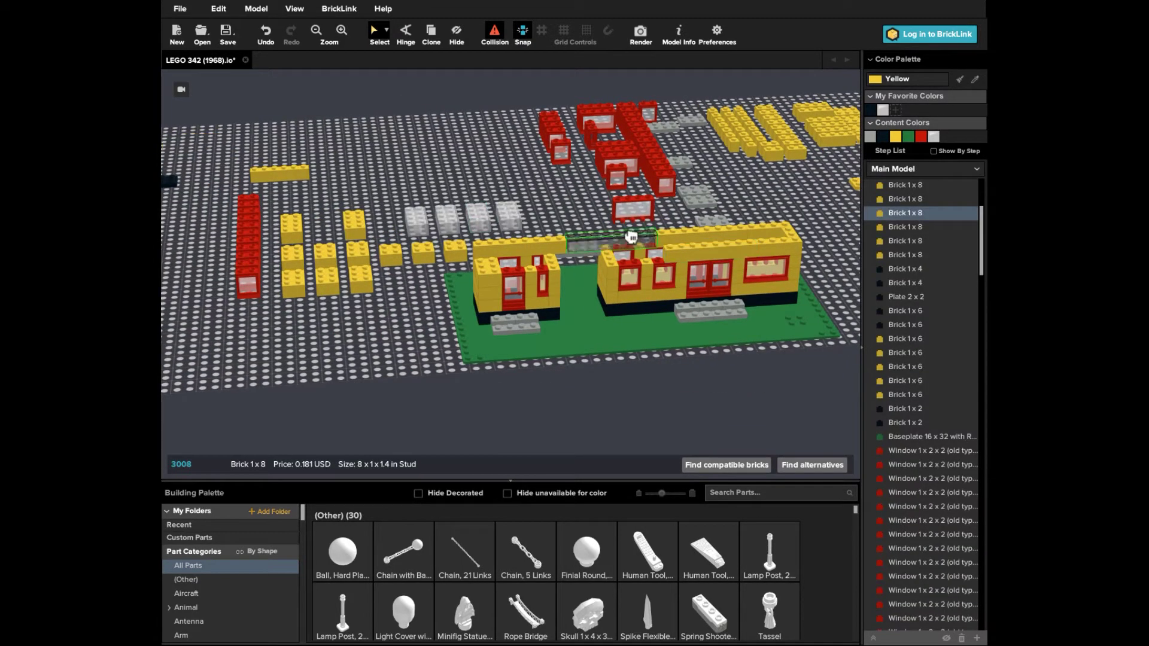
{"action": "left_click", "coordinate": [629, 236]}
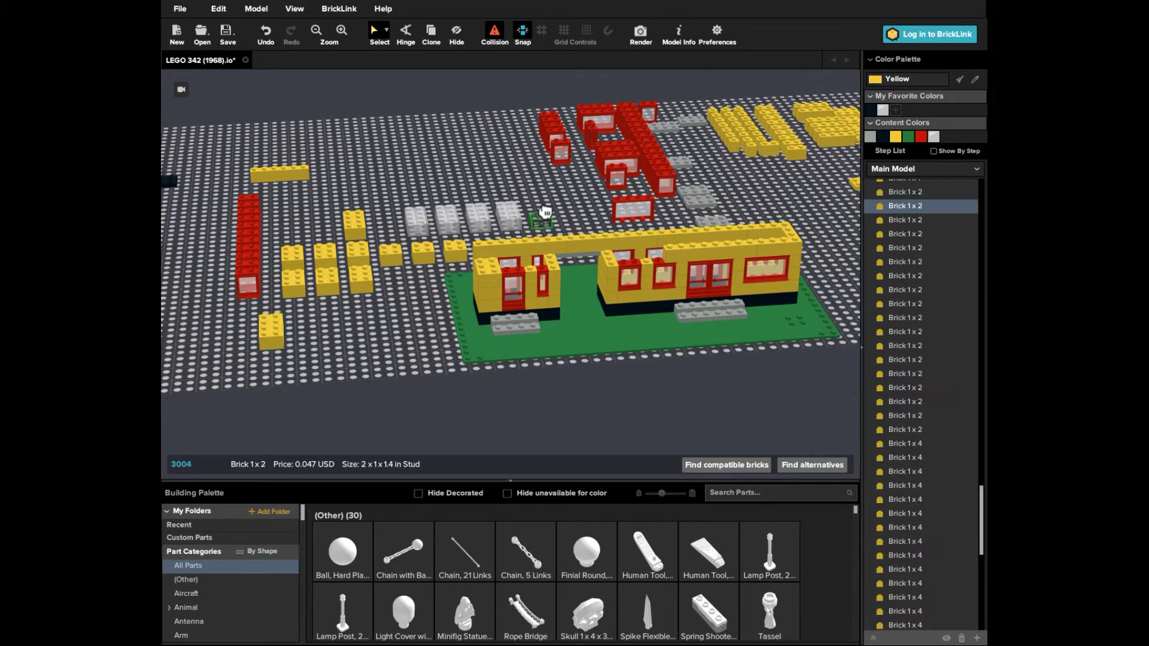
{"action": "left_click", "coordinate": [482, 255]}
{"action": "right_click_drag", "start_coordinate": [361, 276], "coordinate": [217, 249]}
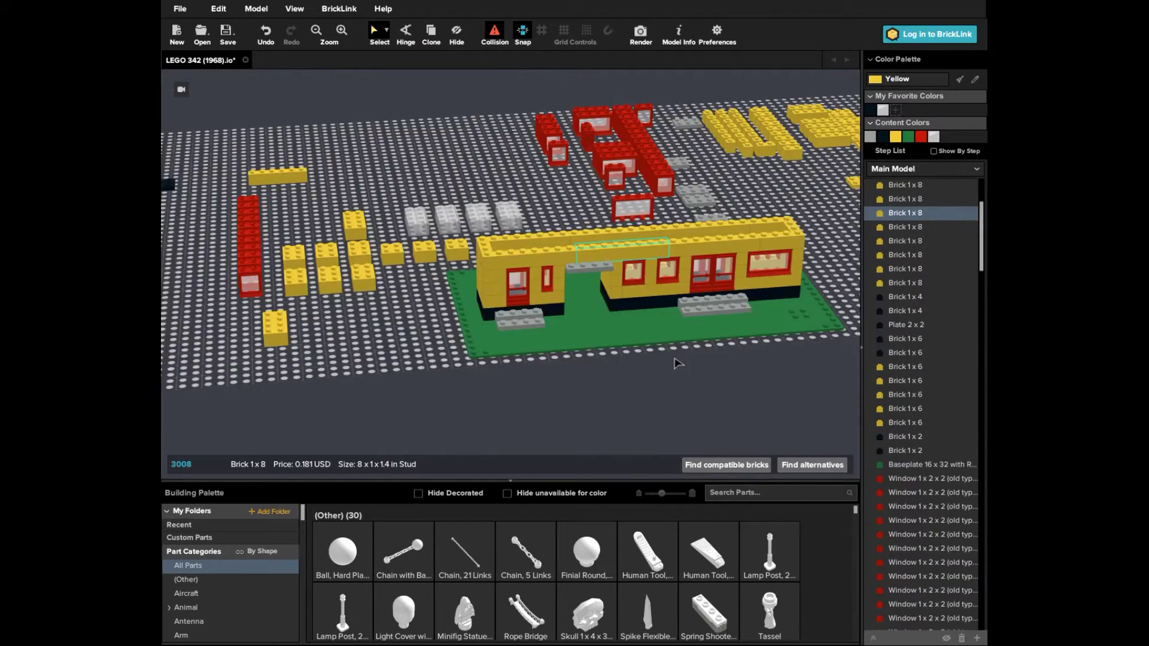
Step: Widen the small building's upper floor into an overhang with yellow 2 x 4 and 2 x 3 bricks
{"action": "right_click_drag", "start_coordinate": [675, 363], "coordinate": [679, 374]}
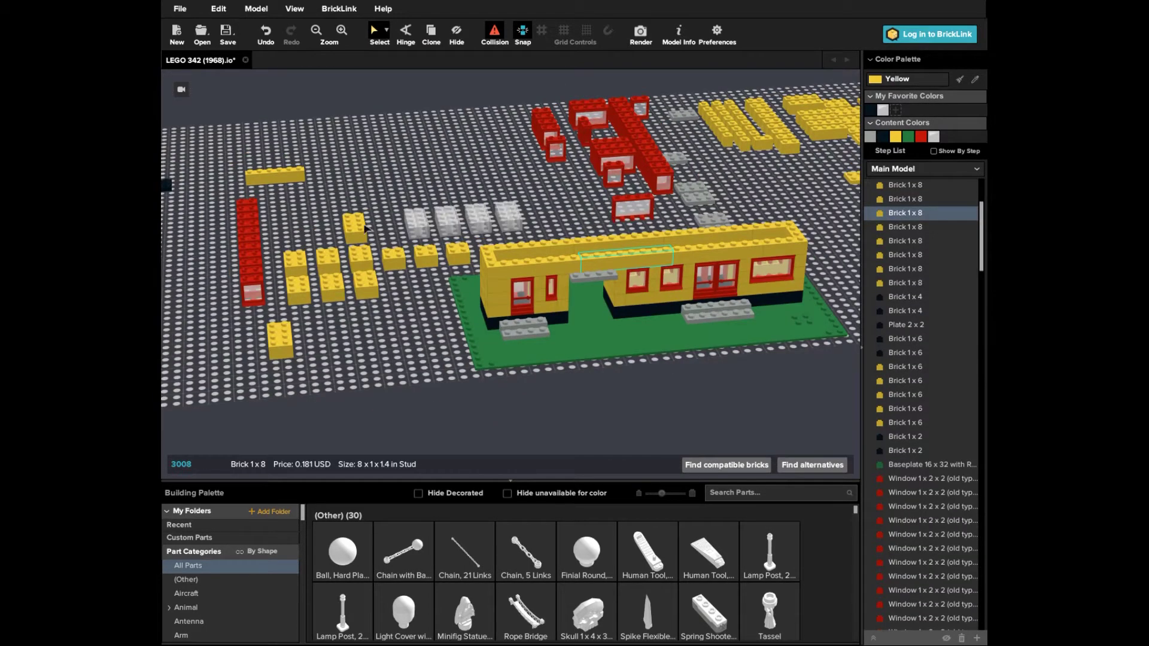
{"action": "left_click_drag", "start_coordinate": [362, 257], "coordinate": [576, 329]}
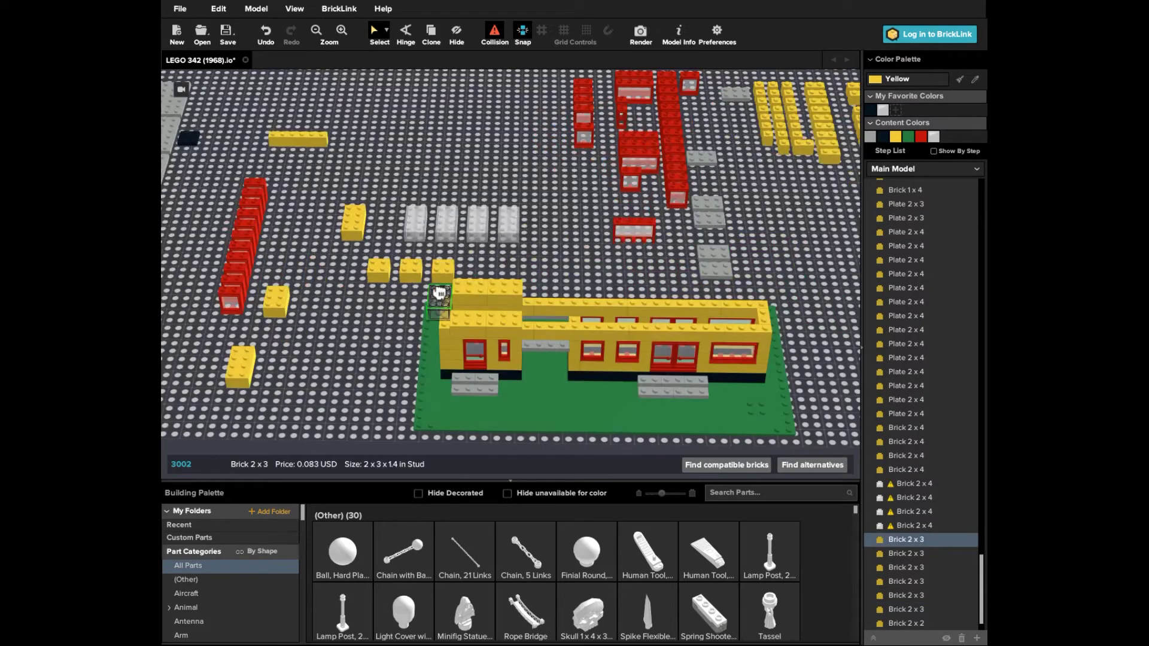
{"action": "left_click_drag", "start_coordinate": [439, 293], "coordinate": [438, 302]}
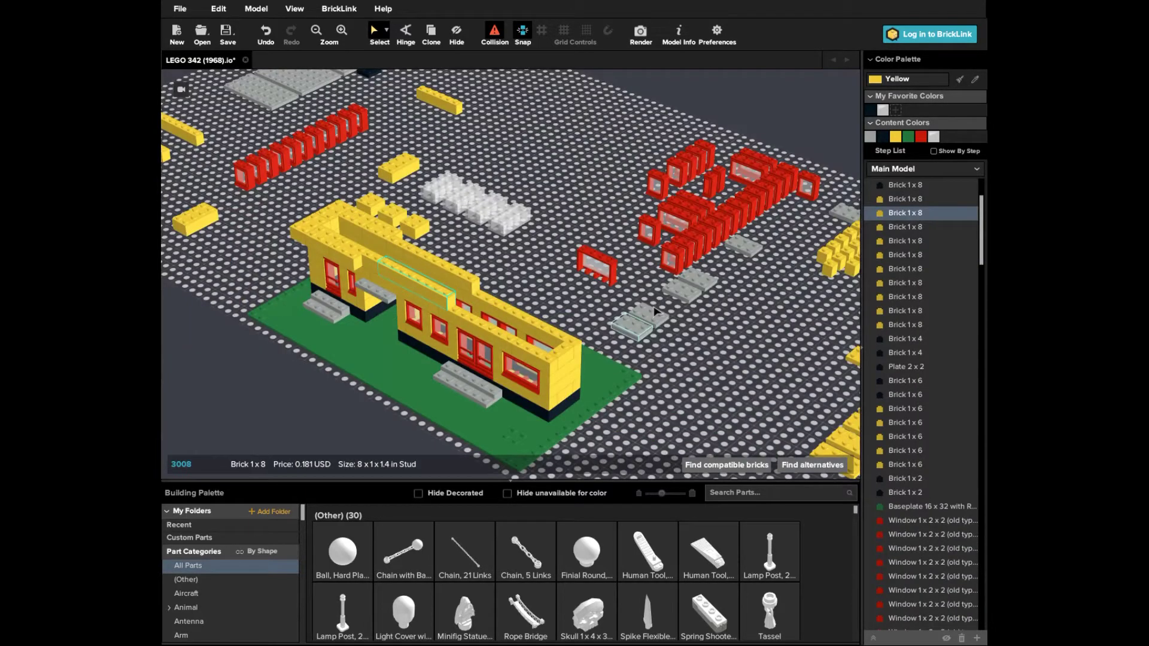
Step: Lay another course of yellow bricks along the joined walls, including 1 x 8, 1 x 4 and 1 x 1 bricks
{"action": "left_click_drag", "start_coordinate": [829, 268], "coordinate": [480, 287]}
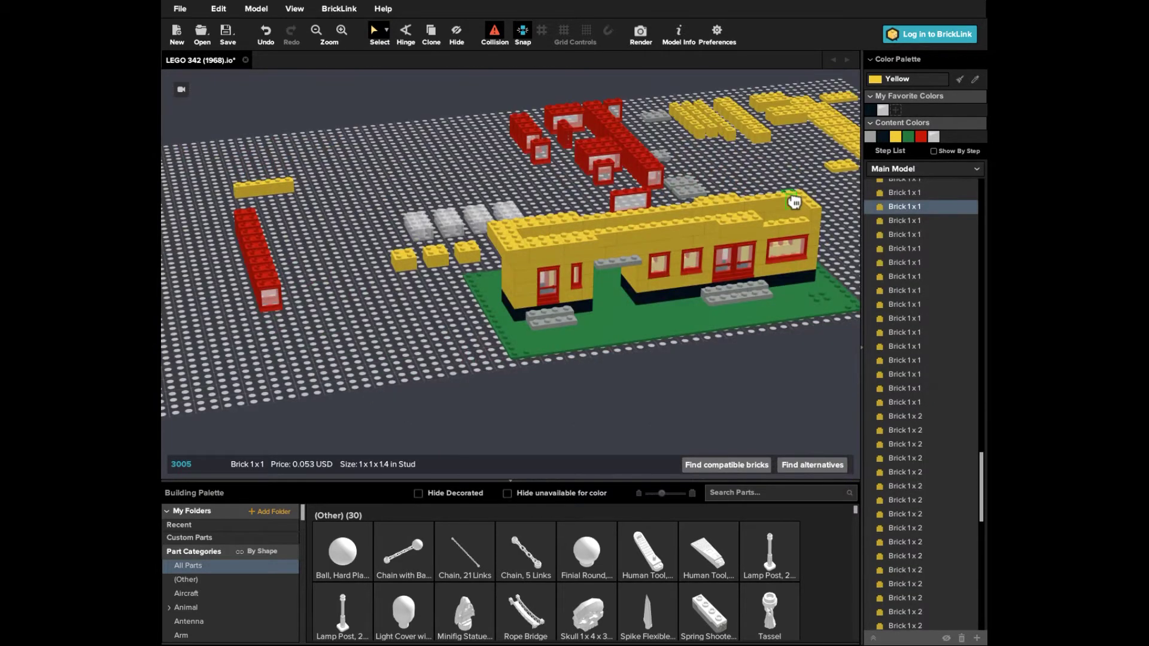
{"action": "left_click", "coordinate": [787, 225]}
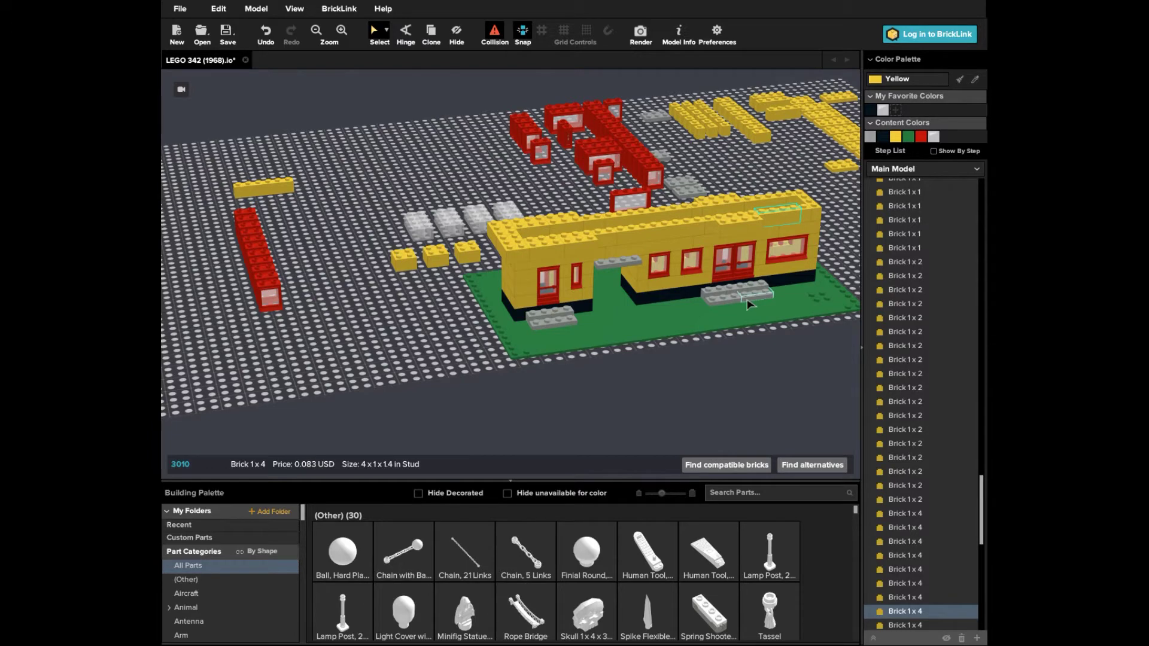
{"action": "right_click_drag", "start_coordinate": [747, 304], "coordinate": [478, 326]}
{"action": "left_click_drag", "start_coordinate": [287, 131], "coordinate": [436, 160]}
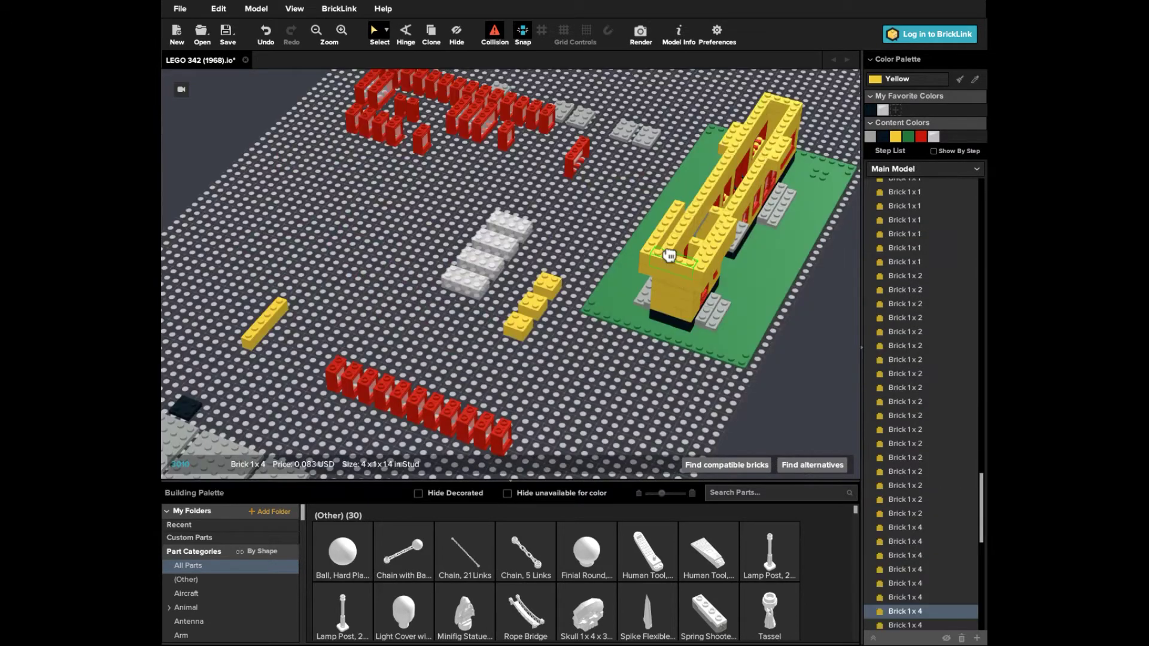
Step: Fit red 1 x 2 x 2 windows along the long building's upper front and rear walls, separated by yellow 1 x 2 bricks
{"action": "right_click_drag", "start_coordinate": [670, 256], "coordinate": [419, 264]}
{"action": "left_click", "coordinate": [786, 114]}
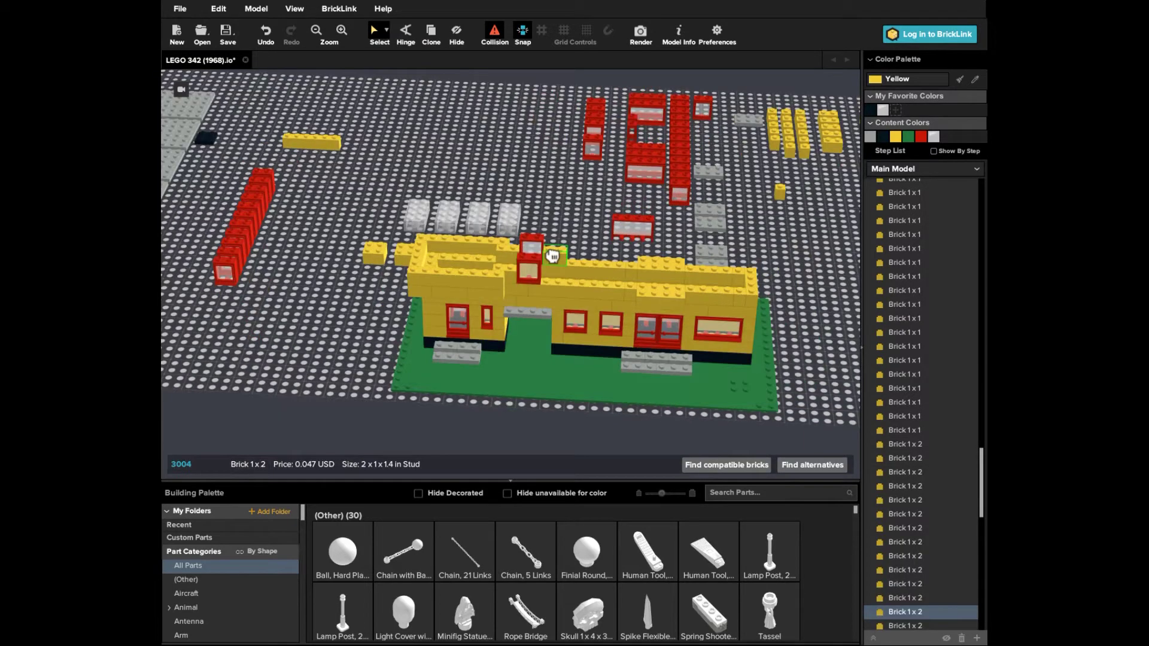
{"action": "left_click_drag", "start_coordinate": [831, 137], "coordinate": [555, 244]}
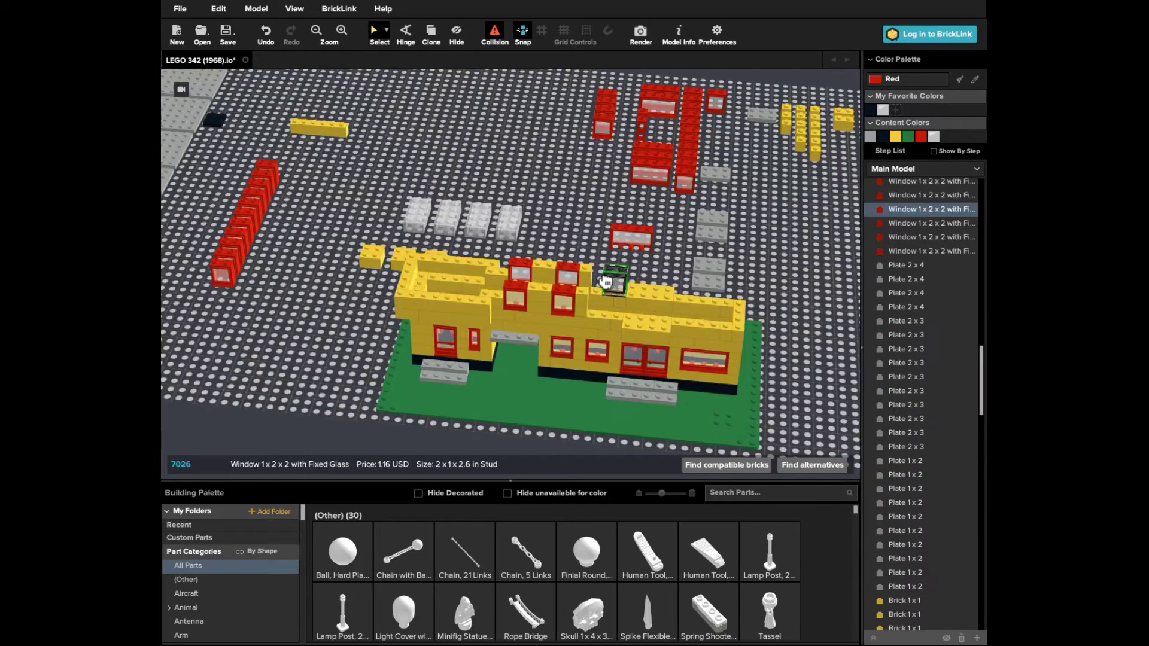
{"action": "left_click", "coordinate": [605, 278]}
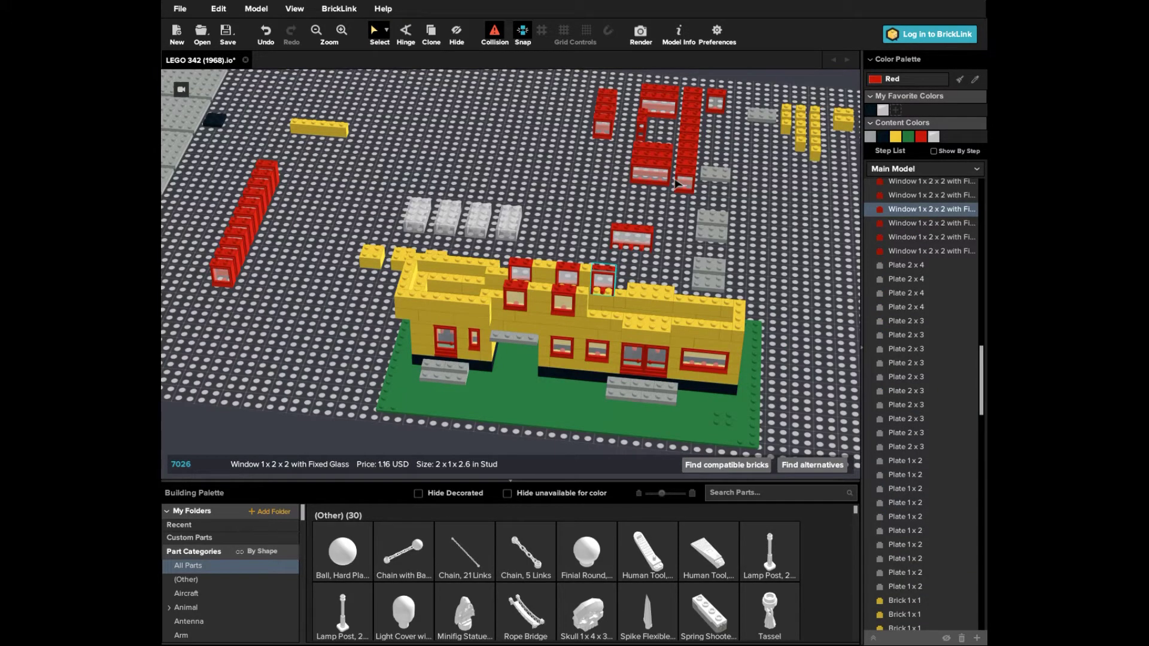
Step: Stack transparent 2 x 4 bricks above the long building's doors and close its right end with wide red windows and yellow 1 x 4 bricks
{"action": "left_click_drag", "start_coordinate": [508, 221], "coordinate": [641, 302]}
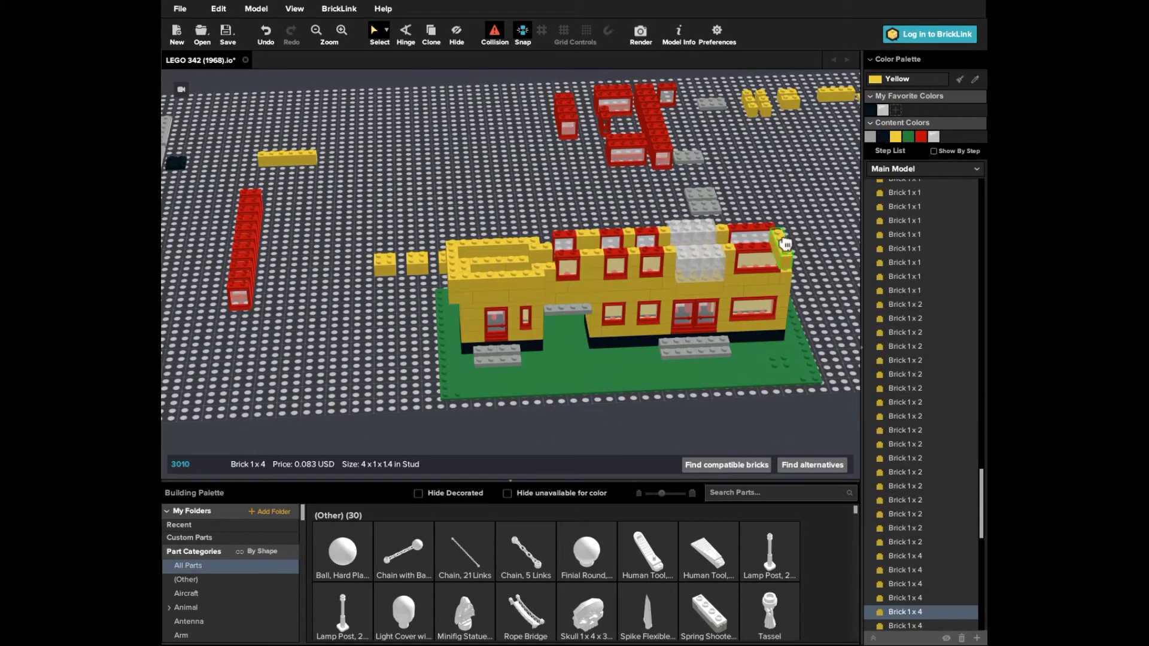
{"action": "left_click_drag", "start_coordinate": [810, 238], "coordinate": [823, 189]}
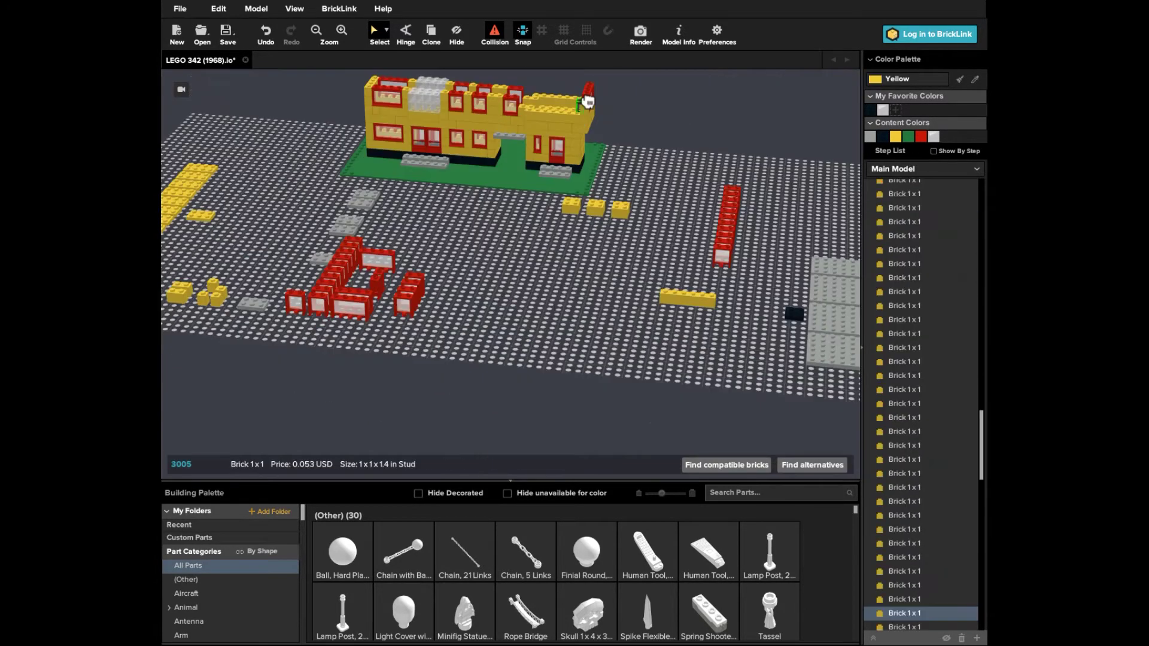
Step: Fit three red 1 x 2 x 2 windows in the small building's upper front and rear walls and place yellow 1 x 1 bricks beside them
{"action": "right_click_drag", "start_coordinate": [588, 102], "coordinate": [490, 250]}
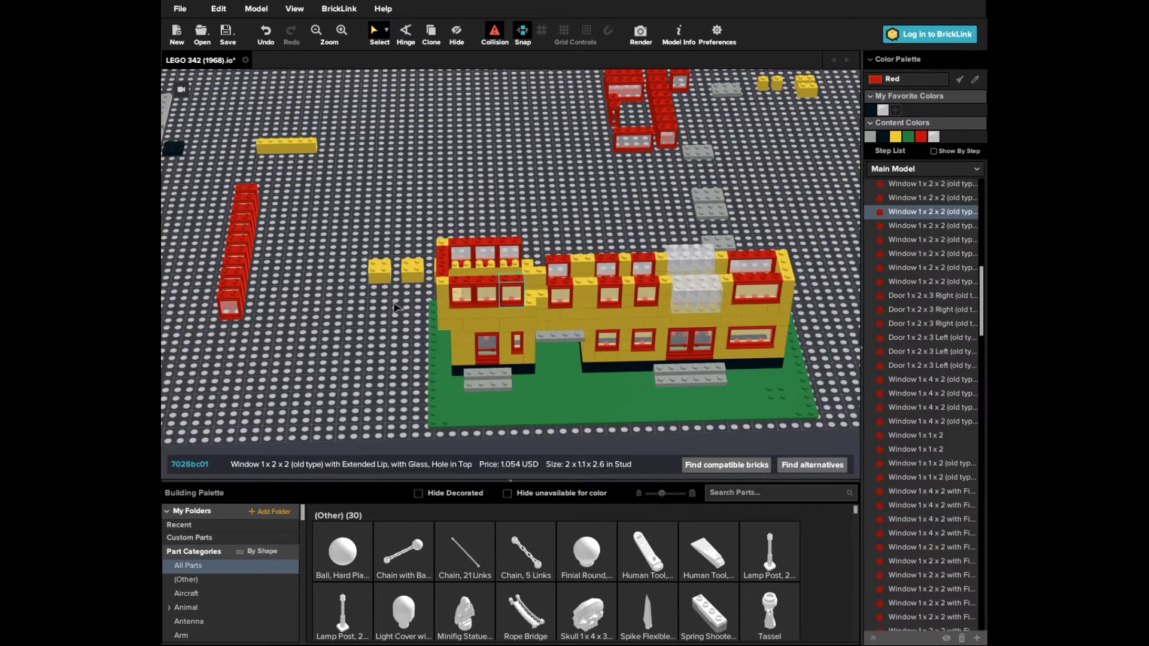
{"action": "left_click_drag", "start_coordinate": [763, 90], "coordinate": [528, 258]}
{"action": "left_click_drag", "start_coordinate": [763, 84], "coordinate": [539, 264]}
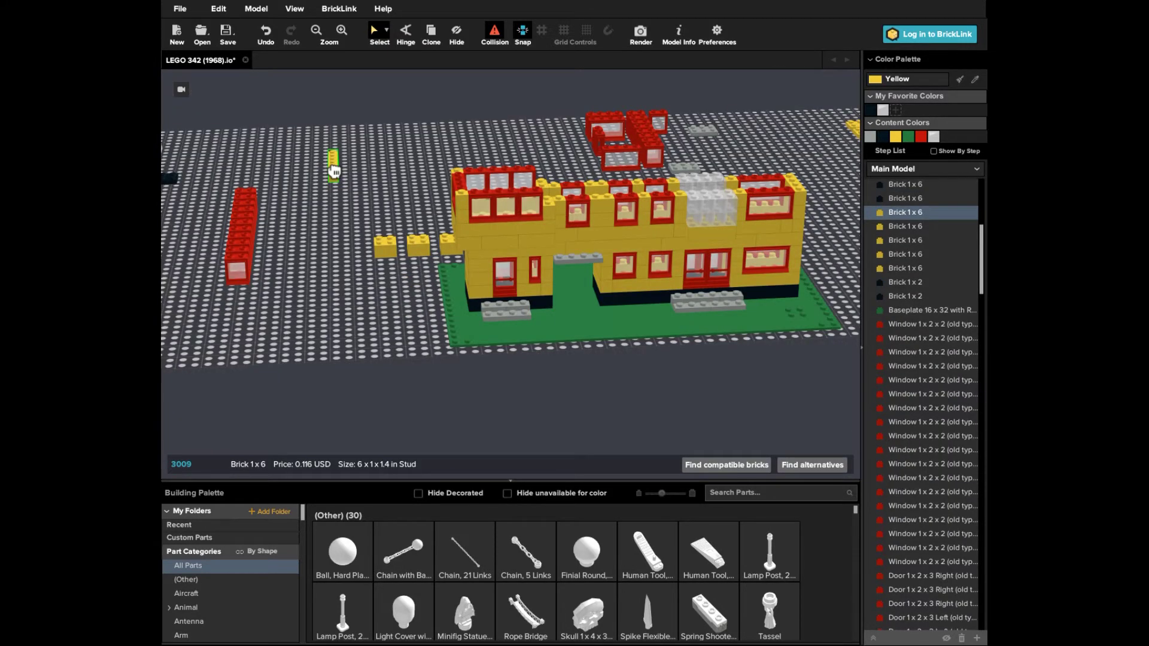
Step: Top the small building's walls with yellow 1 x 6 bricks and cover both buildings' wall tops with yellow 2 x 4 plates
{"action": "left_click_drag", "start_coordinate": [334, 171], "coordinate": [544, 188]}
{"action": "right_click_drag", "start_coordinate": [483, 258], "coordinate": [479, 312]}
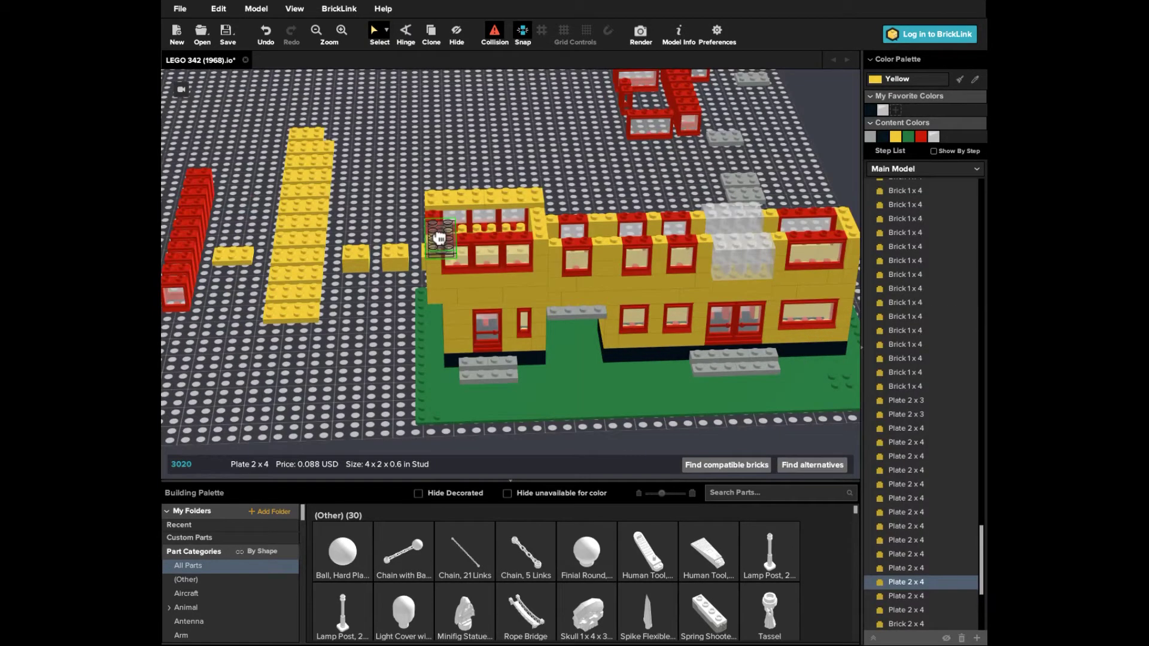
{"action": "left_click_drag", "start_coordinate": [440, 238], "coordinate": [571, 233]}
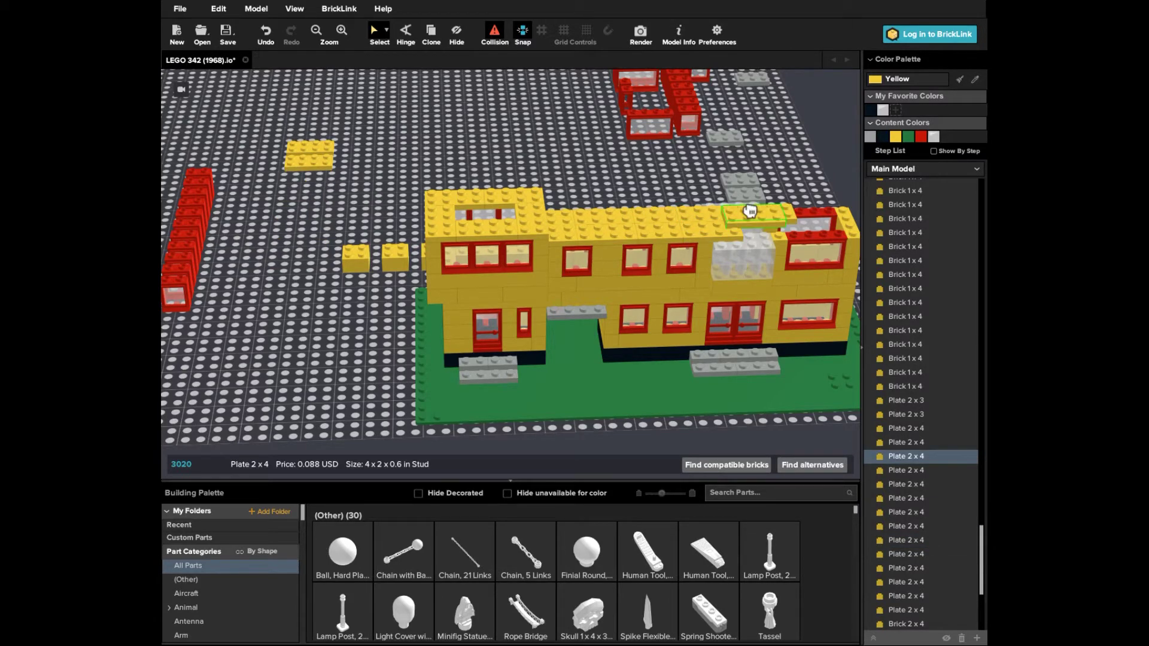
{"action": "left_click_drag", "start_coordinate": [750, 211], "coordinate": [829, 232]}
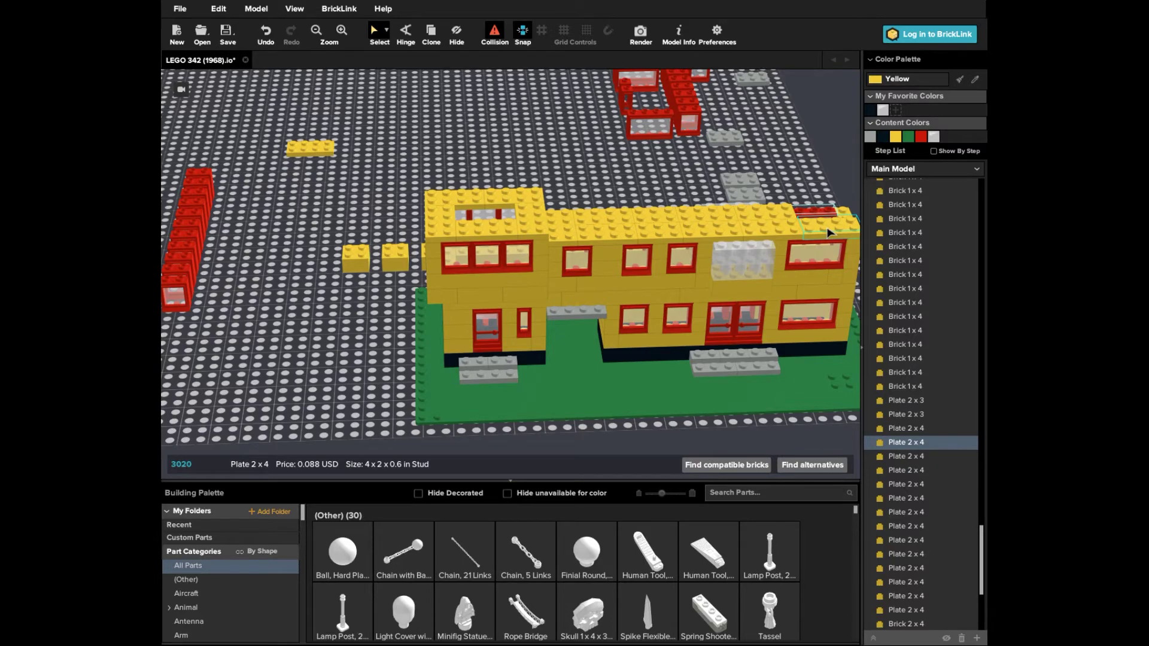
Step: Cover both buildings with a flat roof of light gray 6 x 8, 4 x 8 and 2 x 3 plates
{"action": "right_click_drag", "start_coordinate": [828, 233], "coordinate": [419, 80]}
{"action": "left_click_drag", "start_coordinate": [419, 80], "coordinate": [243, 128]}
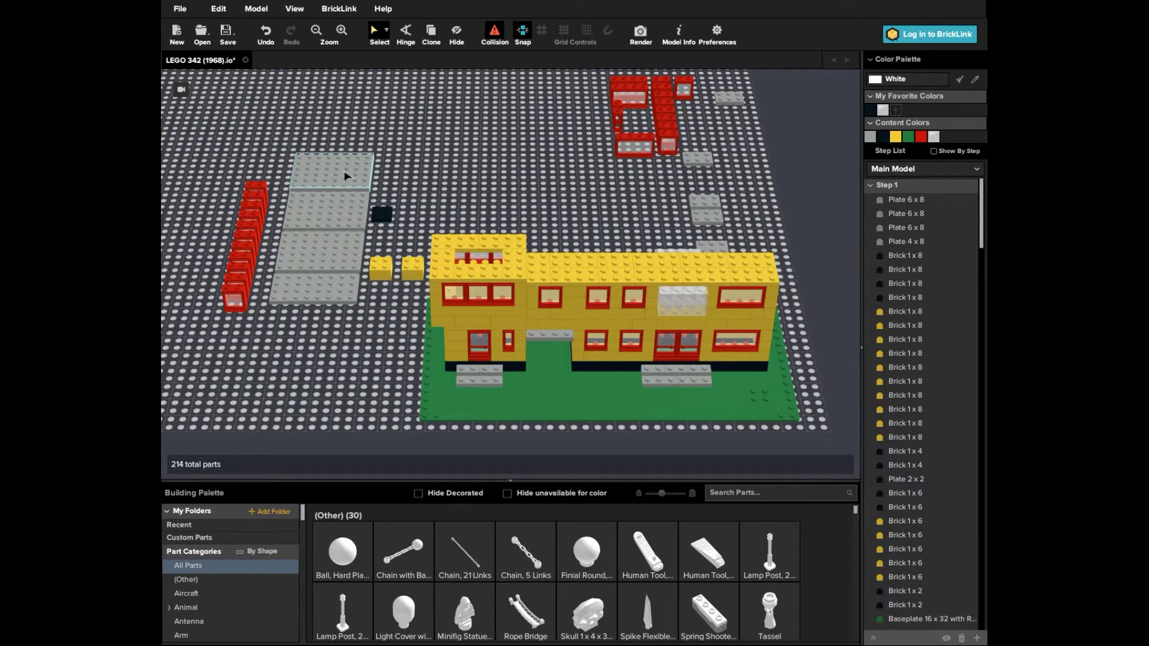
{"action": "left_click", "coordinate": [571, 252]}
{"action": "right_click_drag", "start_coordinate": [572, 252], "coordinate": [714, 275]}
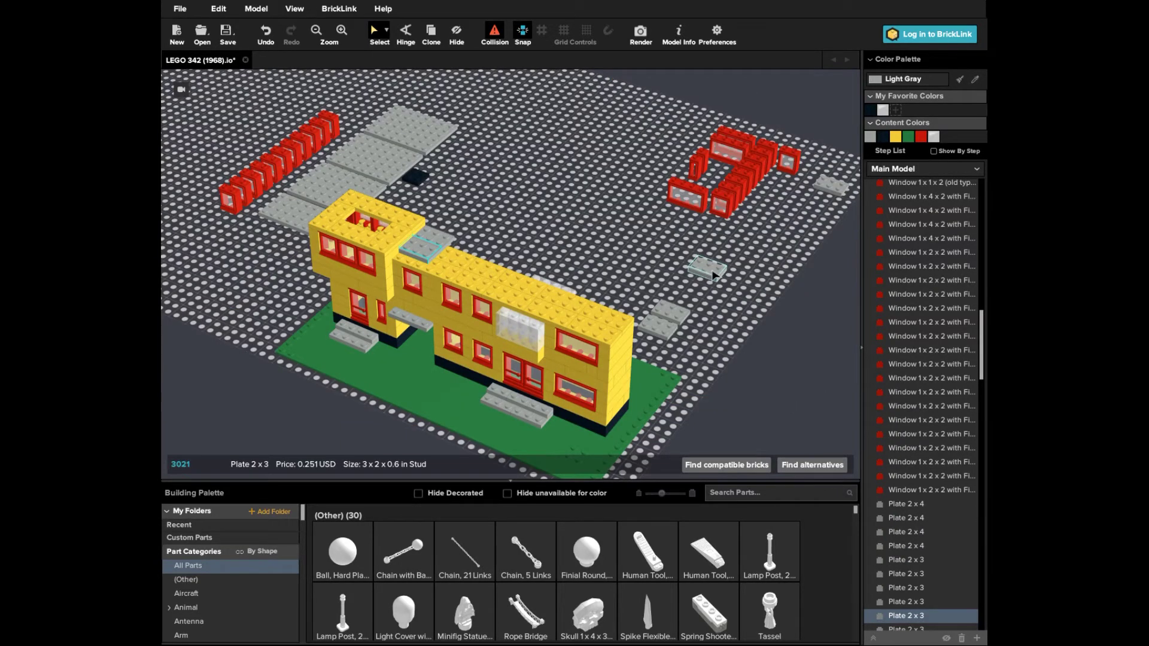
{"action": "left_click_drag", "start_coordinate": [714, 275], "coordinate": [531, 293]}
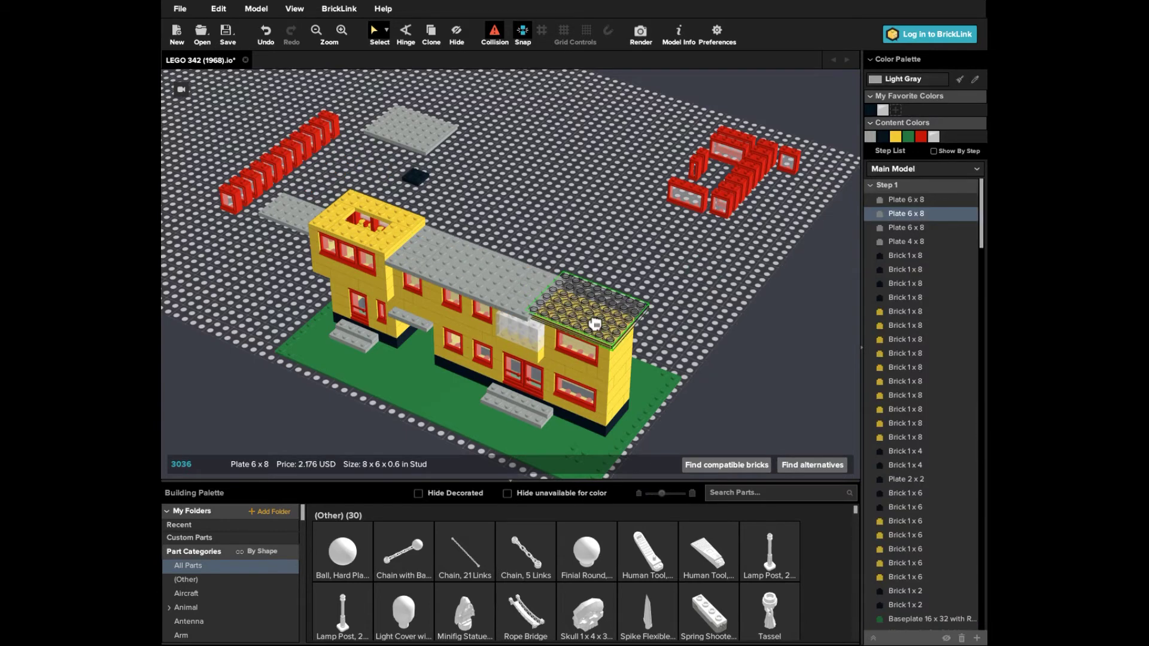
Step: Build a chimney of stacked yellow 2 x 2 bricks on the roof beside the small building and cap it with a black 2 x 2 plate
{"action": "right_click_drag", "start_coordinate": [594, 324], "coordinate": [343, 214]}
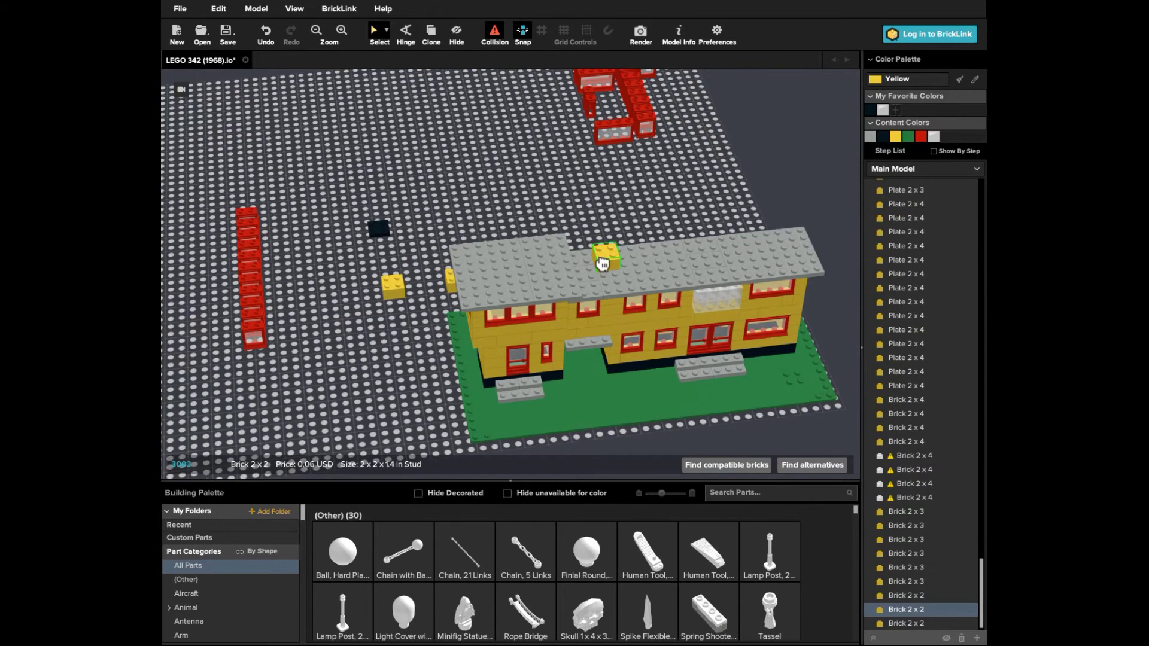
{"action": "left_click_drag", "start_coordinate": [603, 263], "coordinate": [602, 243]}
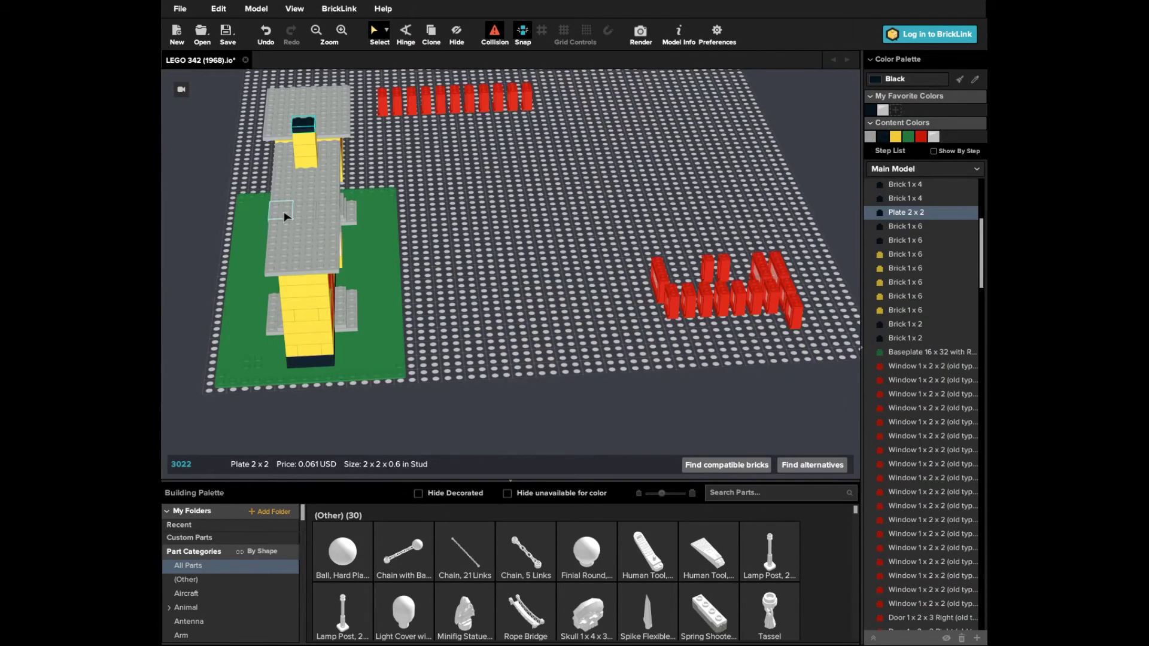
Step: Remove the leftover red windows from the scene and select the whole connected station model
{"action": "right_click_drag", "start_coordinate": [284, 217], "coordinate": [538, 73]}
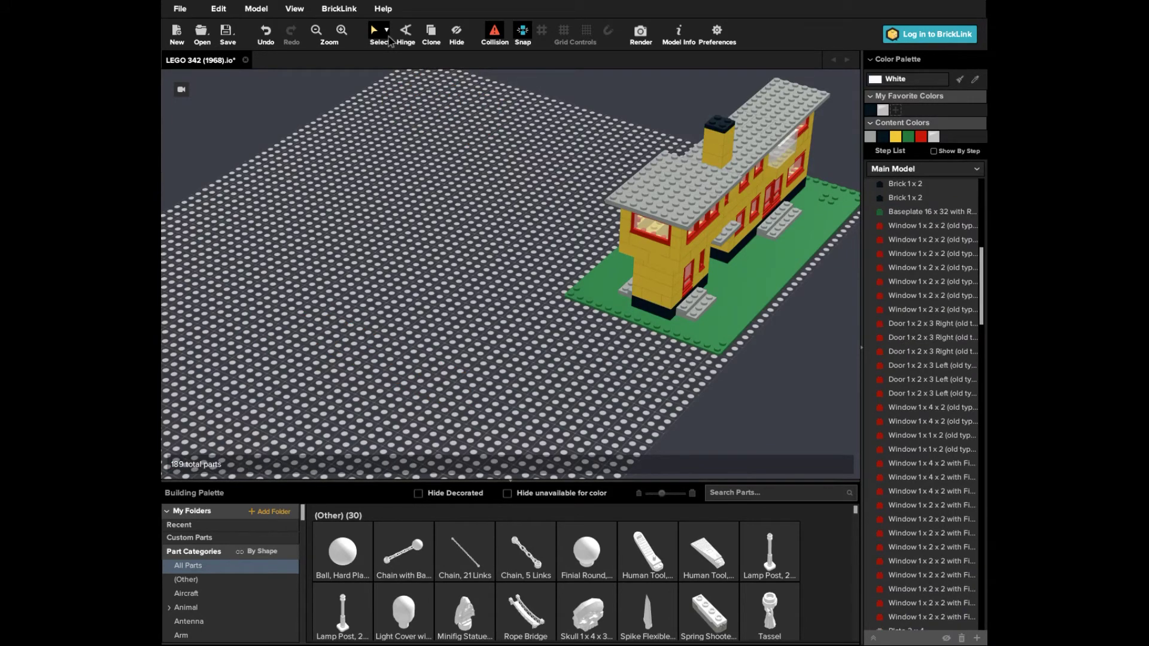
{"action": "left_click", "coordinate": [388, 36]}
{"action": "left_click", "coordinate": [598, 293]}
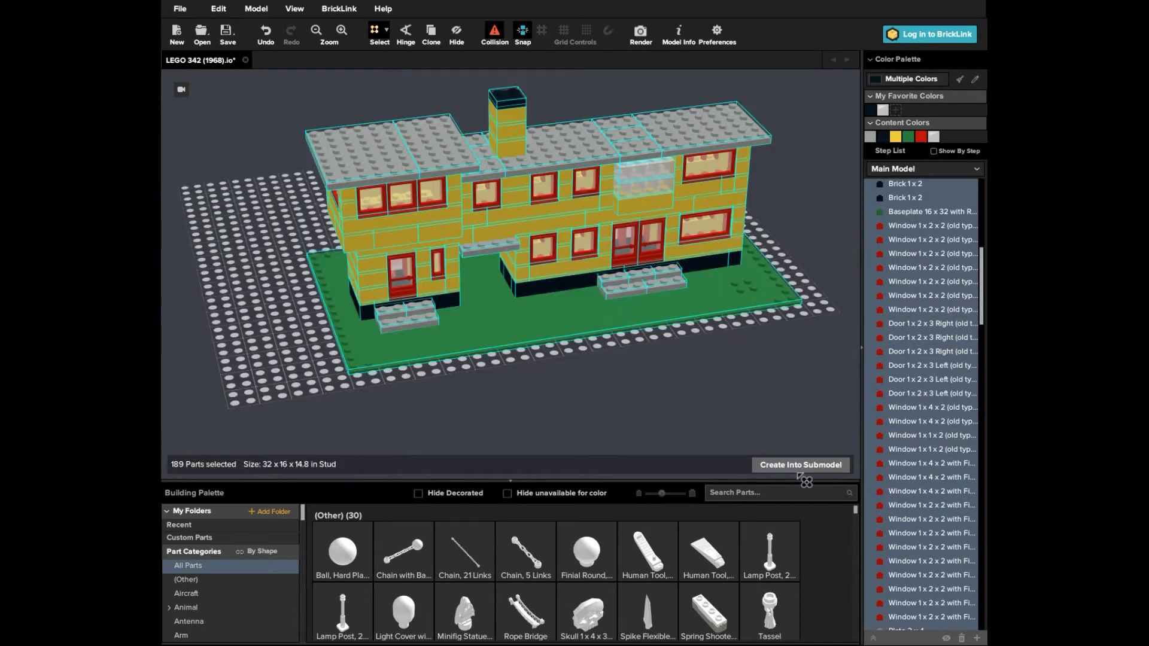
Step: Search the parts for "tree" and place a painted flat fruit tree with hollow base at the baseplate's right end
{"action": "left_click", "coordinate": [758, 497]}
{"action": "type", "text": "tree"}
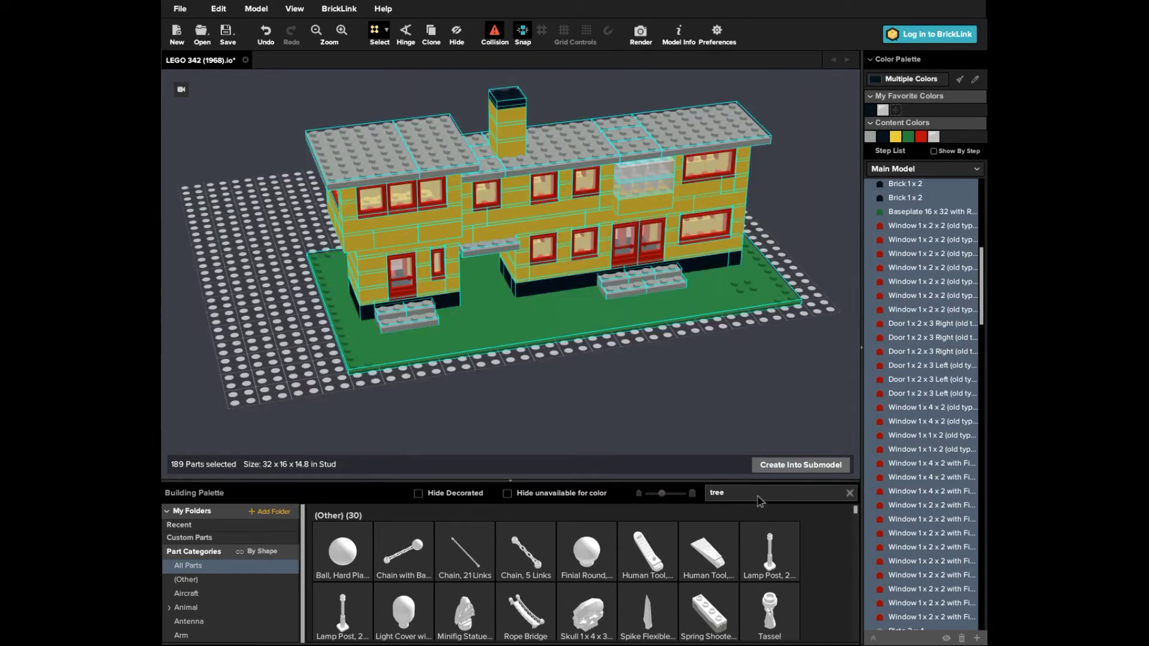
{"action": "scroll", "coordinate": [733, 546], "scroll_direction": "down", "scroll_amount": 3}
{"action": "scroll", "coordinate": [734, 545], "scroll_direction": "down", "scroll_amount": 3}
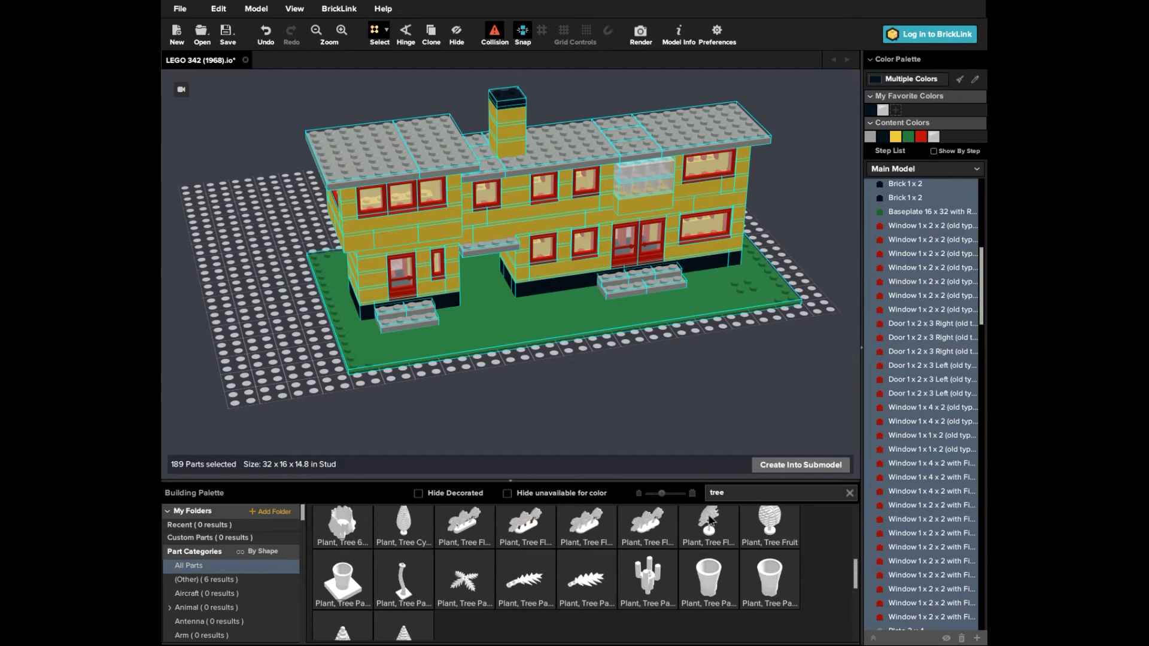
{"action": "left_click", "coordinate": [709, 521]}
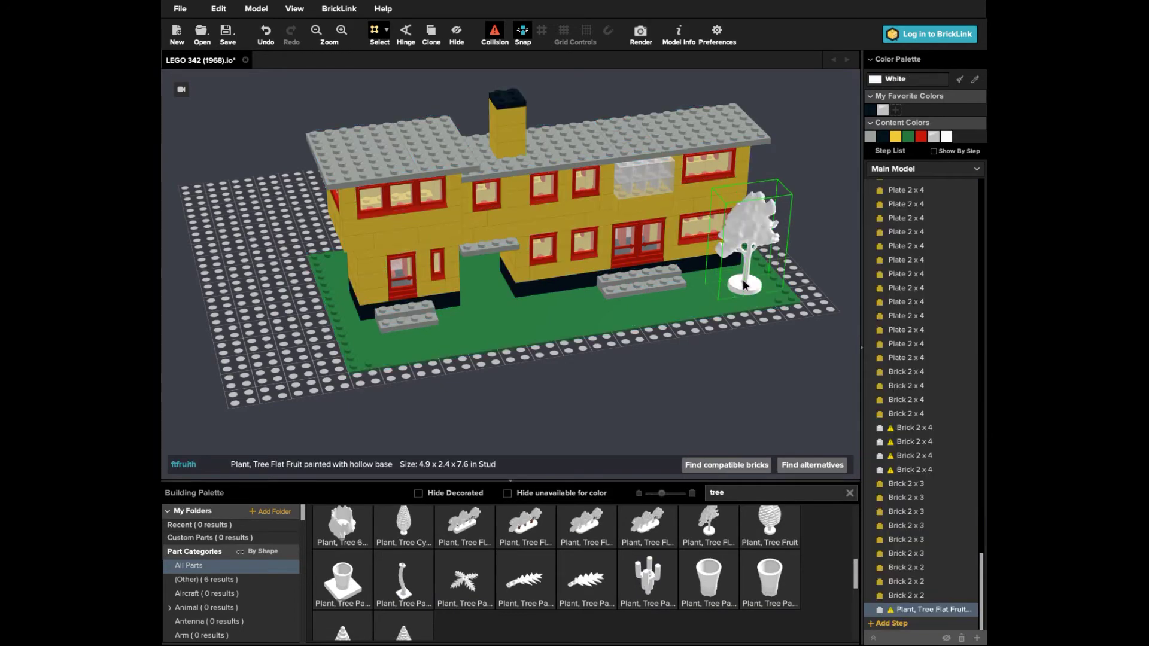
{"action": "left_click", "coordinate": [743, 283]}
Step: Recolor the fruit tree green
{"action": "left_click", "coordinate": [386, 32]}
{"action": "left_click", "coordinate": [417, 60]}
{"action": "left_click", "coordinate": [745, 239]}
{"action": "left_click", "coordinate": [907, 136]}
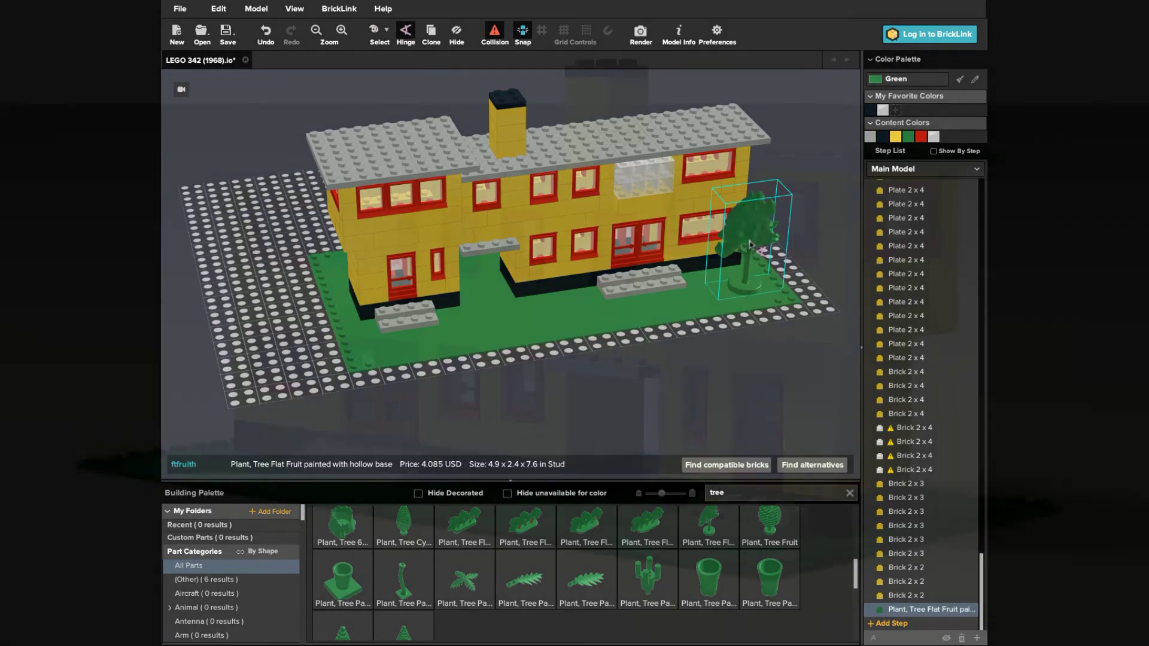
{"action": "scroll", "coordinate": [773, 564], "scroll_direction": "down", "scroll_amount": 2}
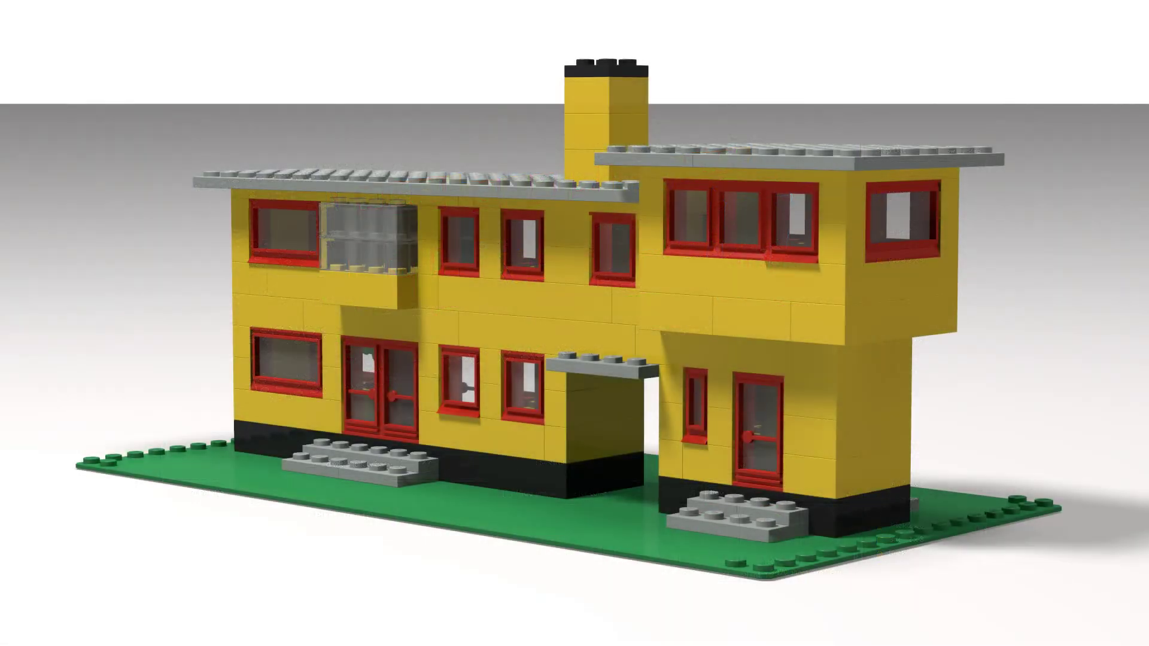